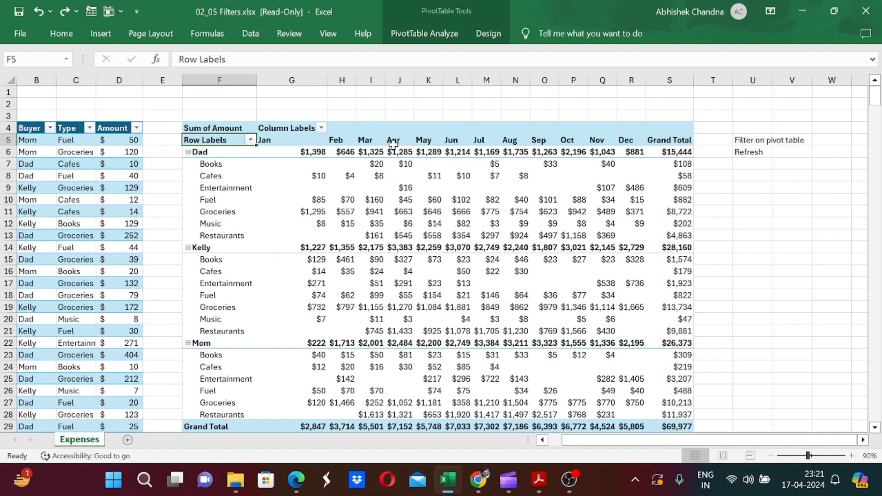
pyautogui.click(741, 139)
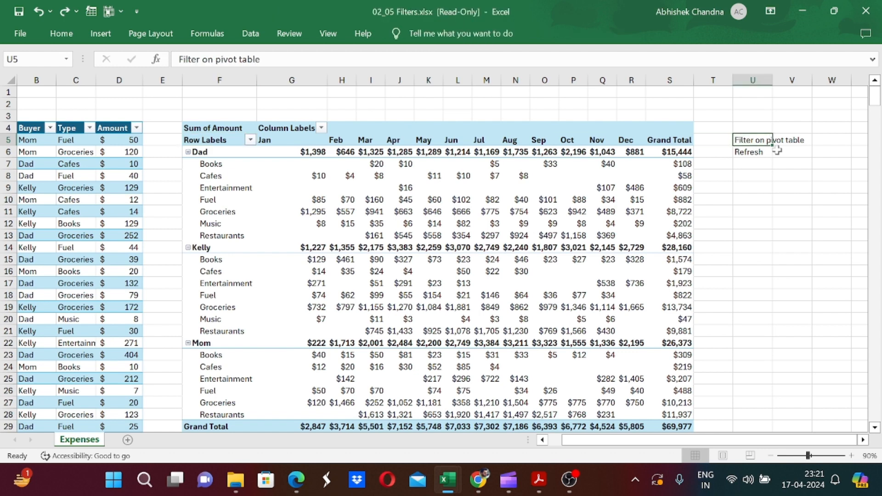
pyautogui.click(754, 154)
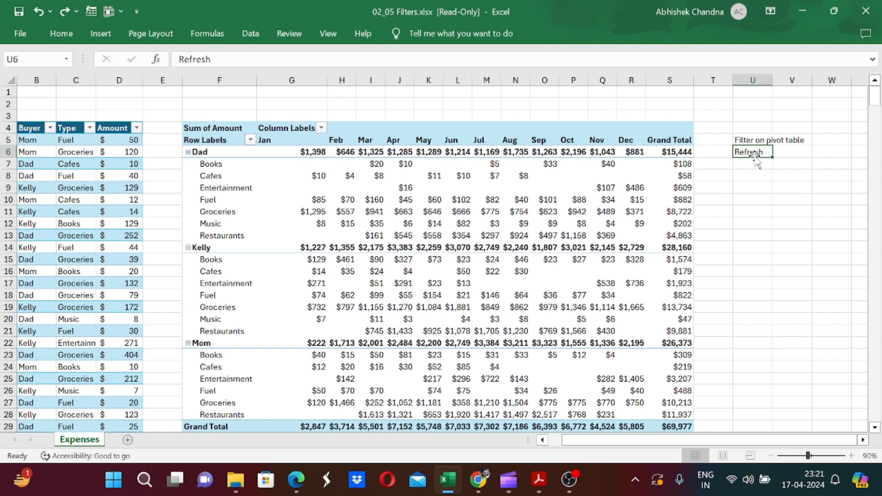
# Show the pivot table's field list and move the Months field from Columns to Filters.
pyautogui.press('Left')
pyautogui.press('Left')
pyautogui.press('Up')
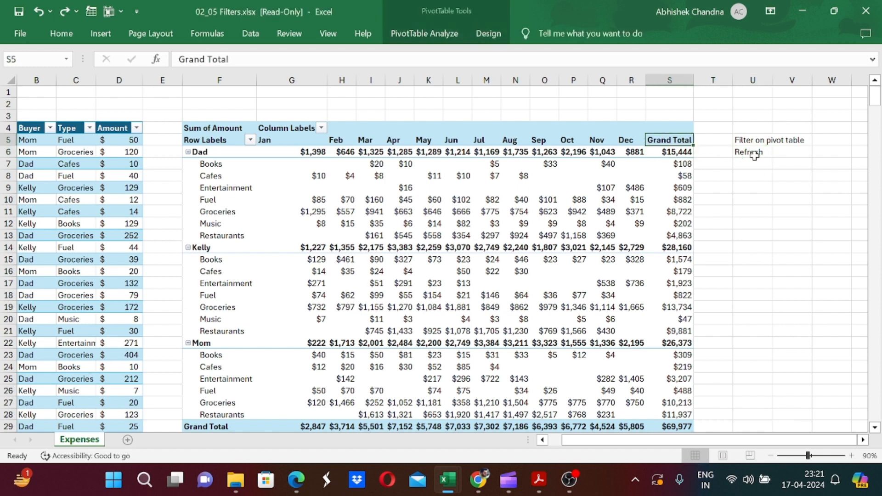
pyautogui.hotkey('ctrl', 'Left')
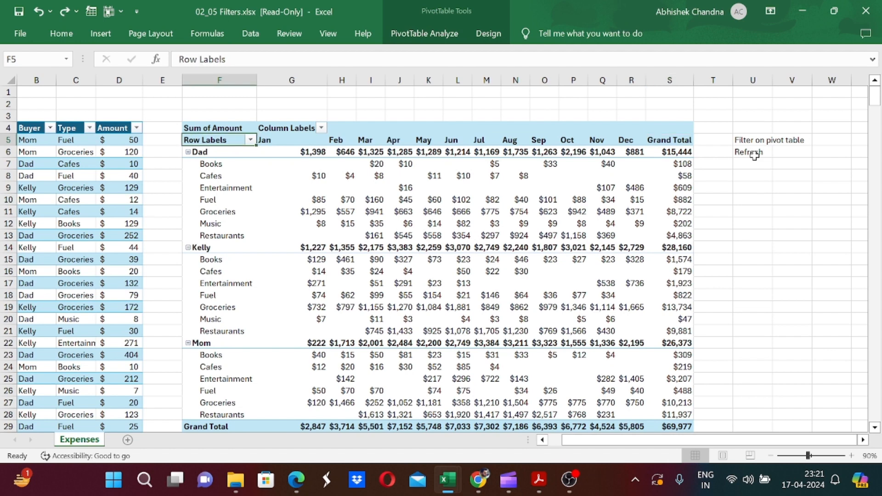
pyautogui.press('Down')
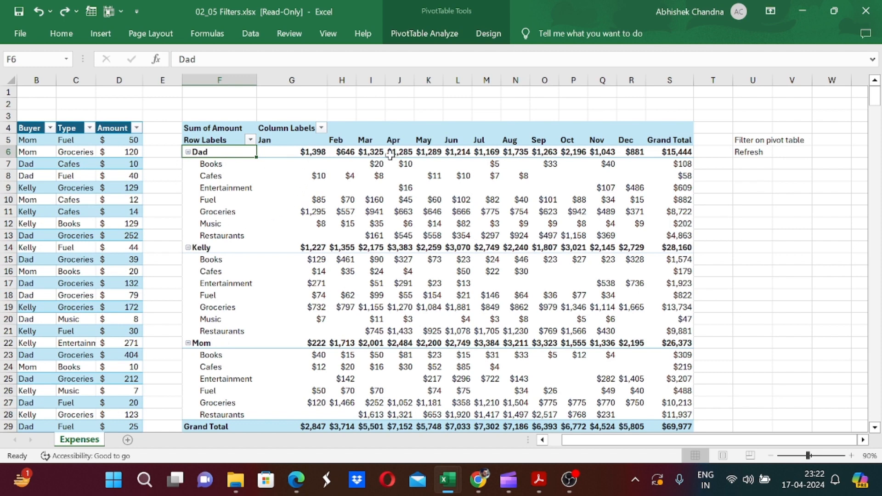
pyautogui.moveTo(646, 181)
pyautogui.click(418, 36)
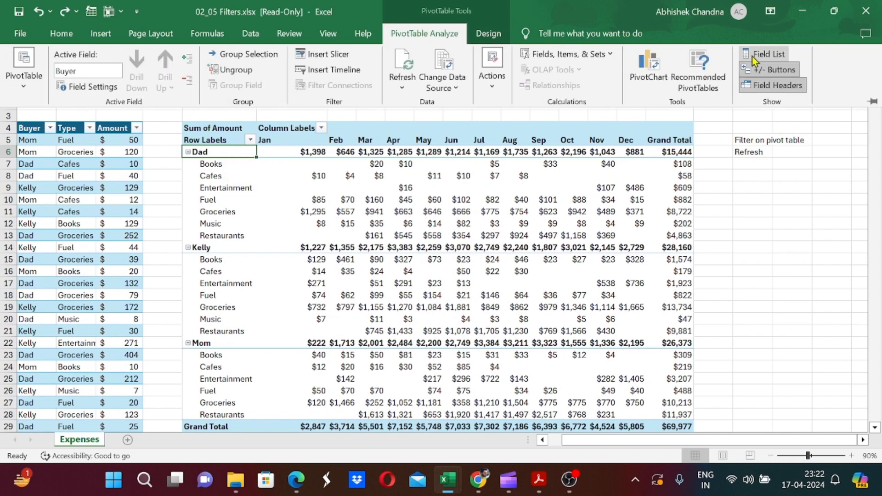
pyautogui.click(752, 56)
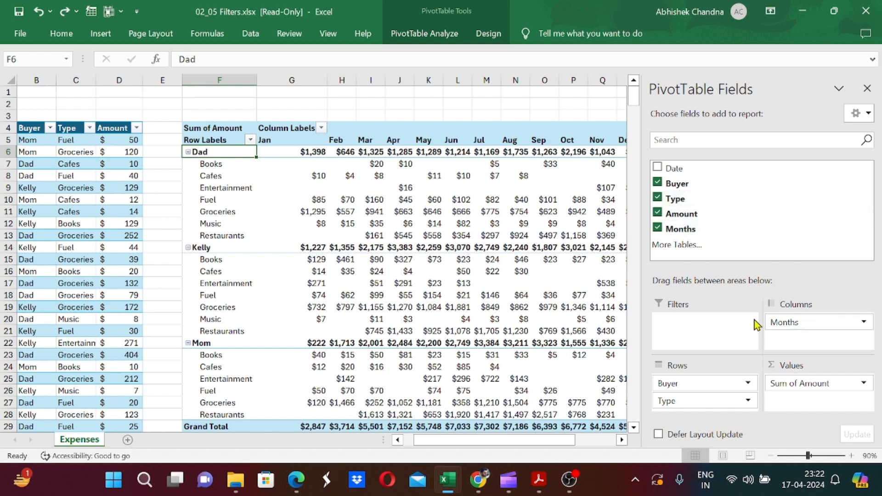
pyautogui.moveTo(799, 324); pyautogui.dragTo(683, 329)
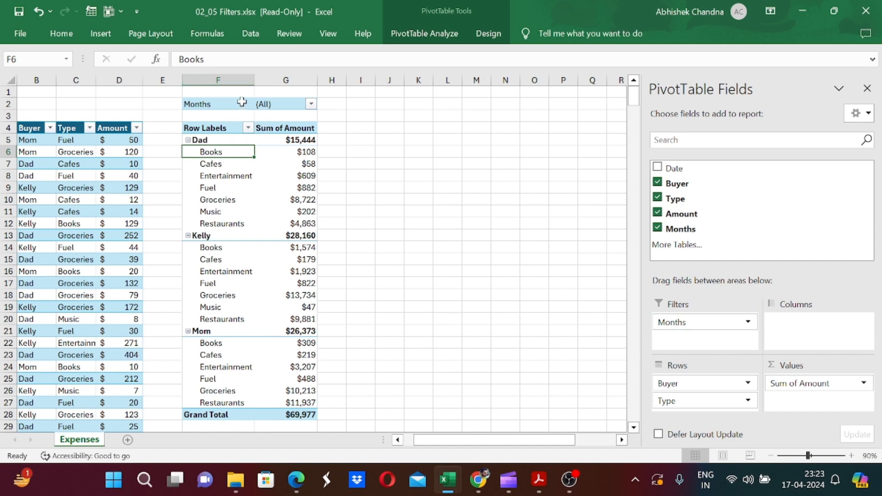
# Filter the pivot table's Months report filter to Mar only.
pyautogui.click(264, 104)
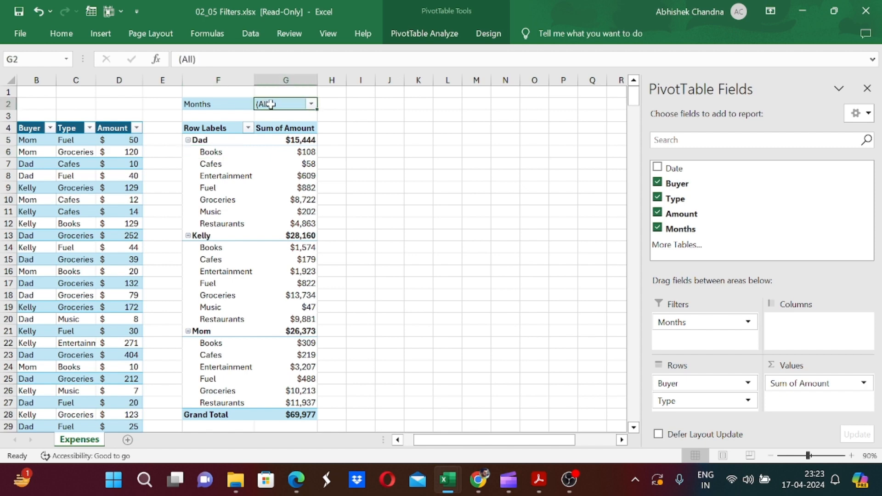
pyautogui.click(312, 105)
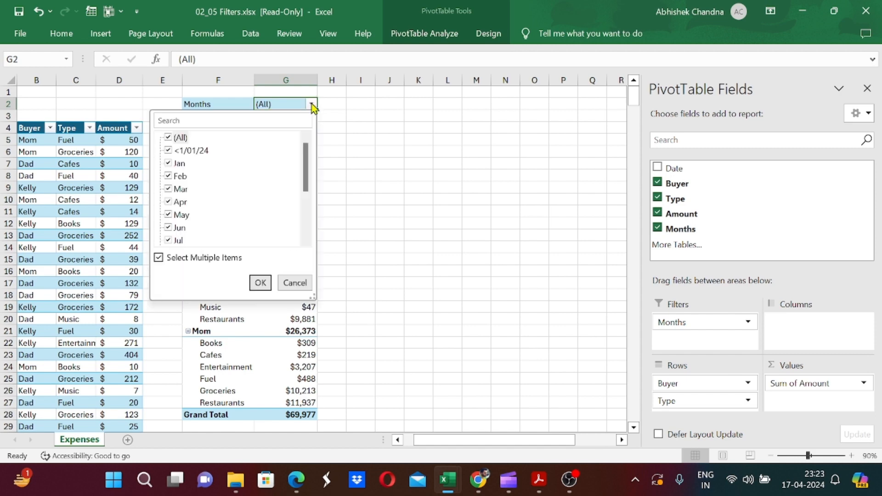
pyautogui.click(169, 138)
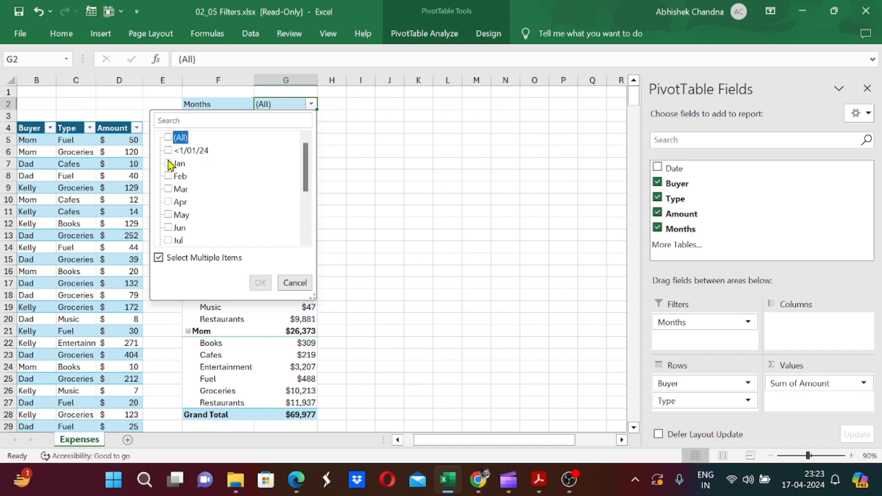
pyautogui.click(169, 189)
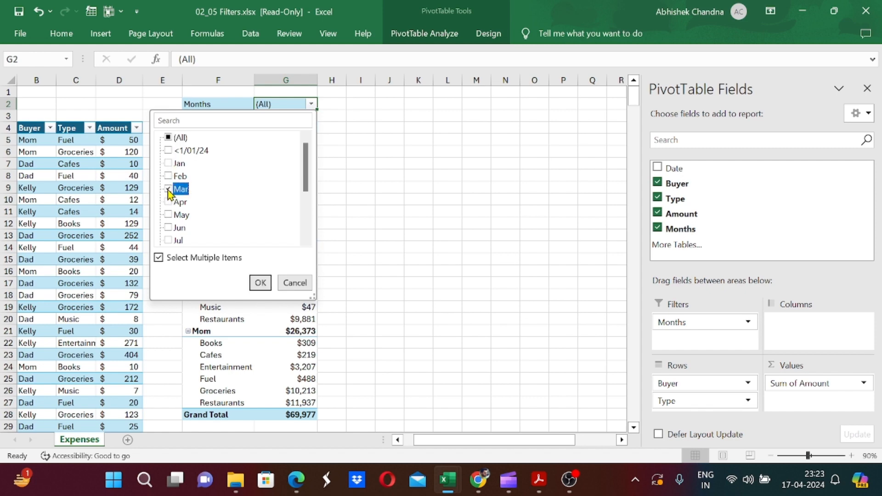
pyautogui.click(260, 282)
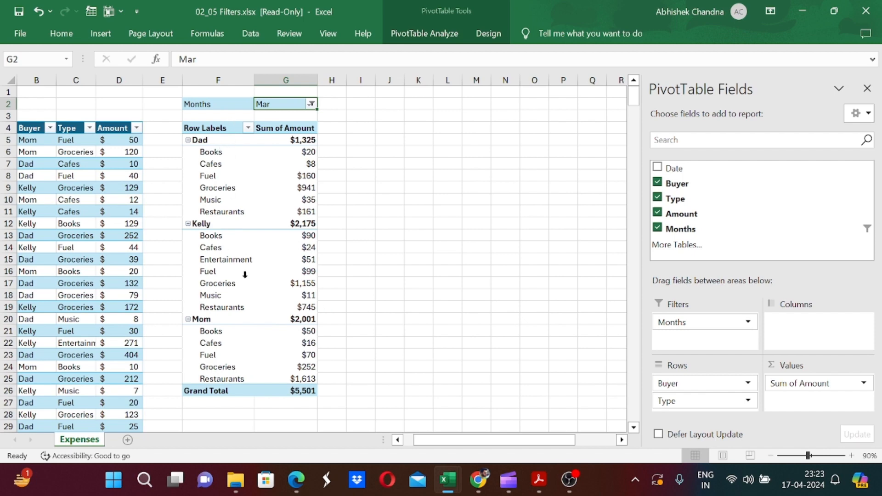
# Add Oct and Dec to the months selected in the Months report filter.
pyautogui.click(311, 105)
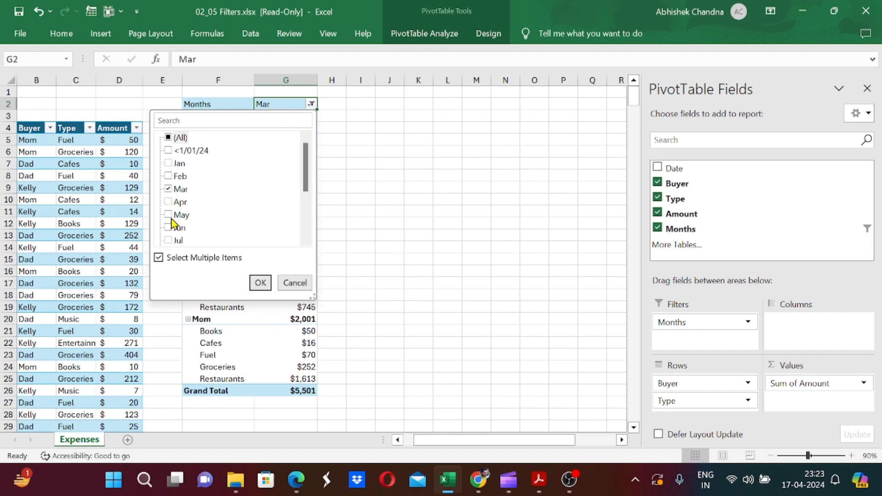
pyautogui.scroll(-2, 171, 224)
pyautogui.click(170, 202)
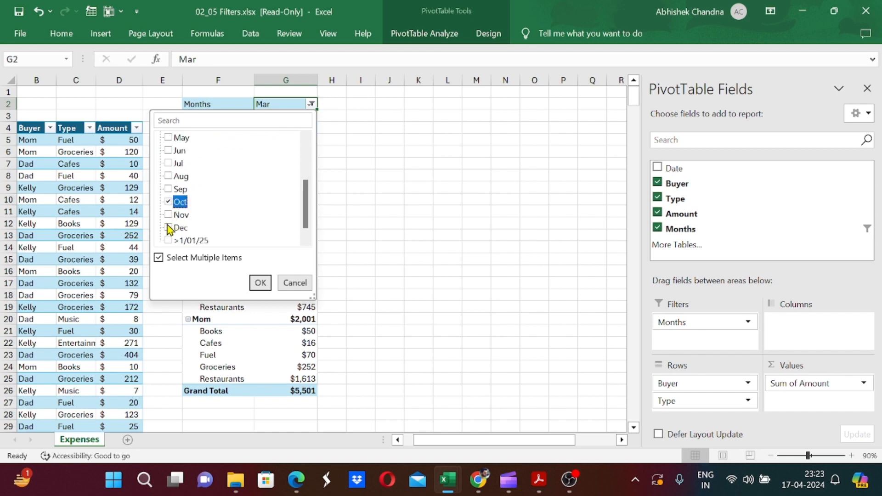
pyautogui.click(169, 227)
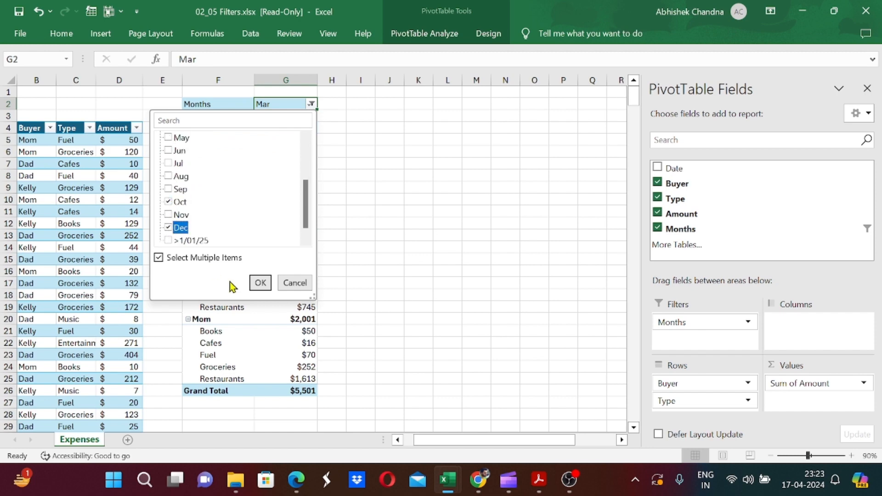
pyautogui.click(261, 283)
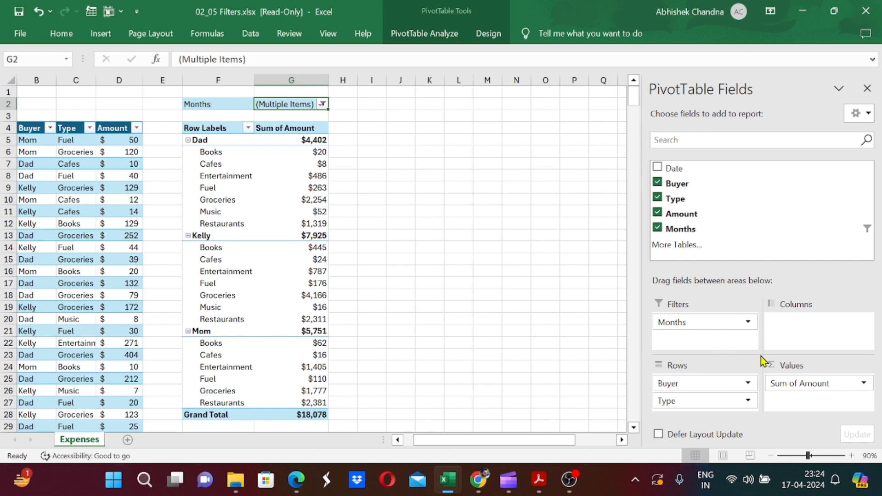
# Move the Buyer field from Rows to Filters, below Months.
pyautogui.moveTo(716, 386); pyautogui.dragTo(715, 388)
pyautogui.click(715, 388)
pyautogui.moveTo(714, 386); pyautogui.dragTo(706, 340)
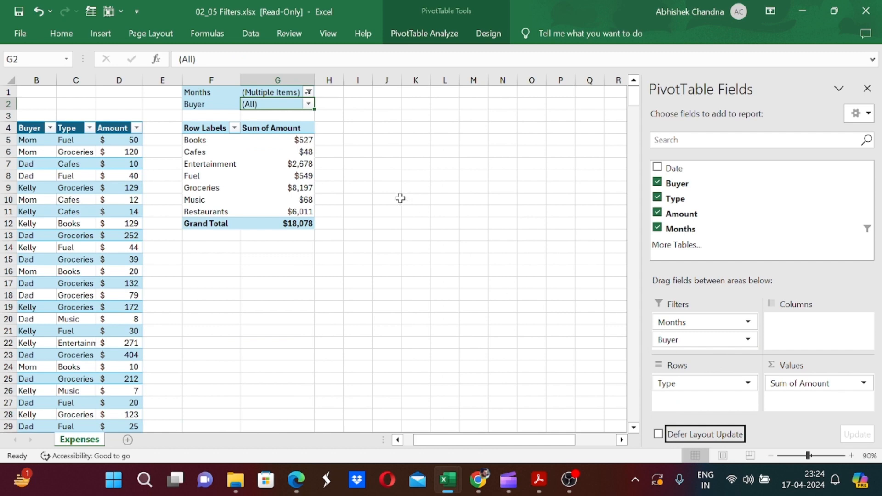
# Allow multiple items in the Buyer report filter and restrict it to Dad only.
pyautogui.click(309, 105)
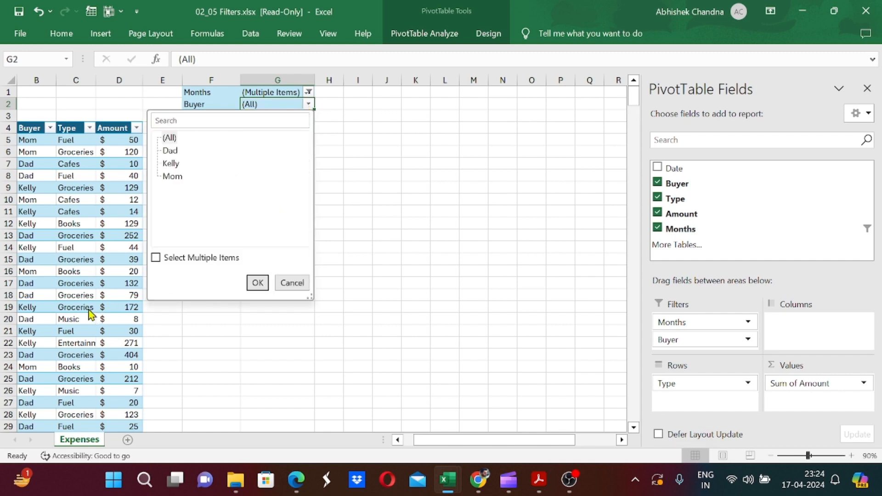
pyautogui.click(156, 258)
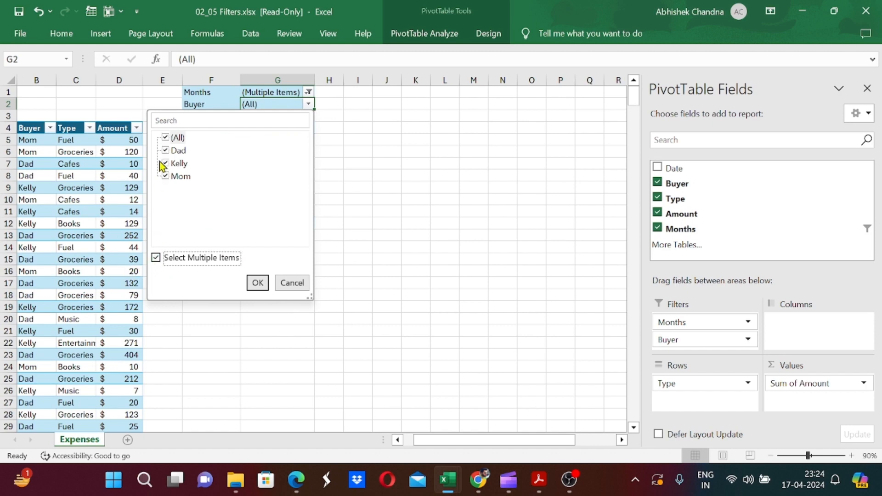
pyautogui.click(166, 137)
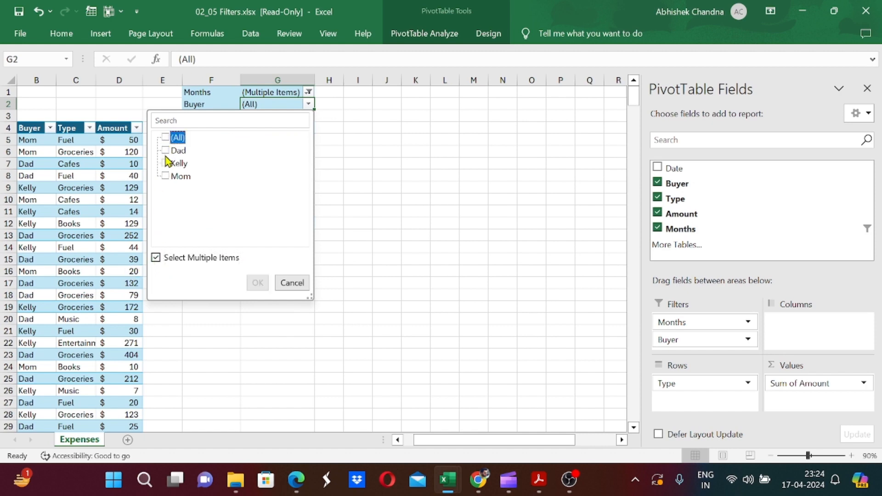
pyautogui.click(165, 150)
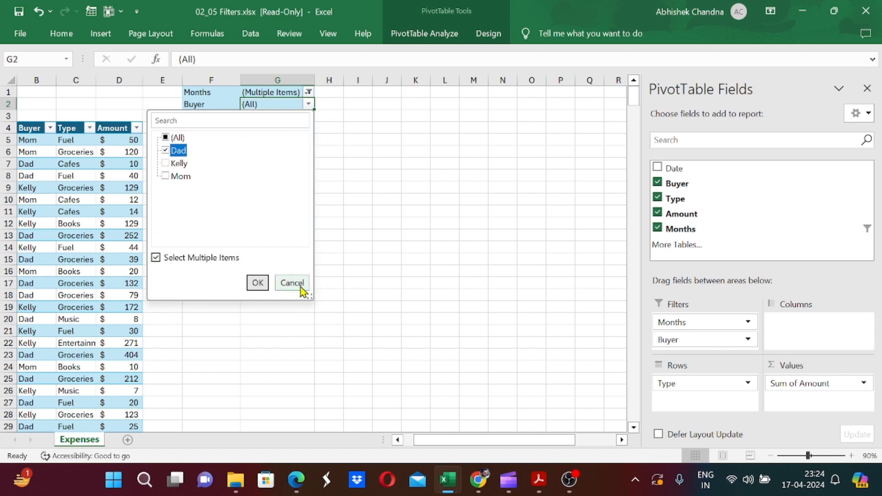
pyautogui.click(256, 283)
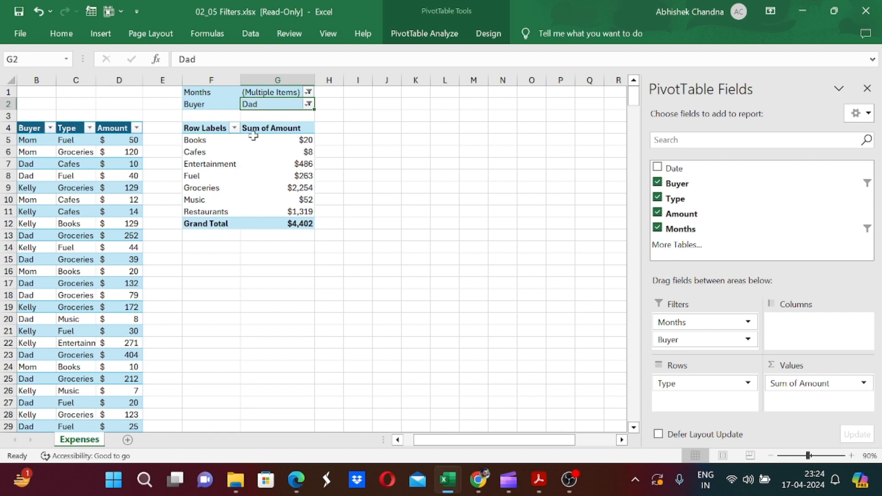
# Check which months are selected in the Months report filter without changing the selection.
pyautogui.click(308, 92)
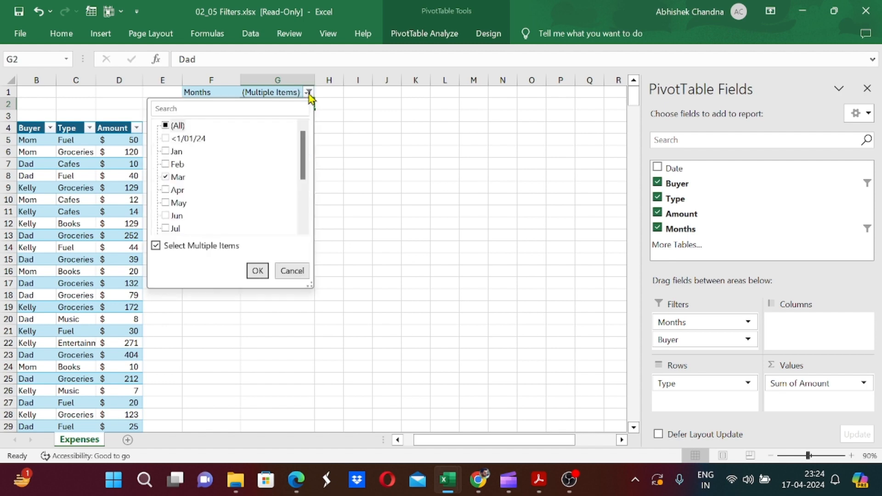
pyautogui.scroll(-3, 196, 198)
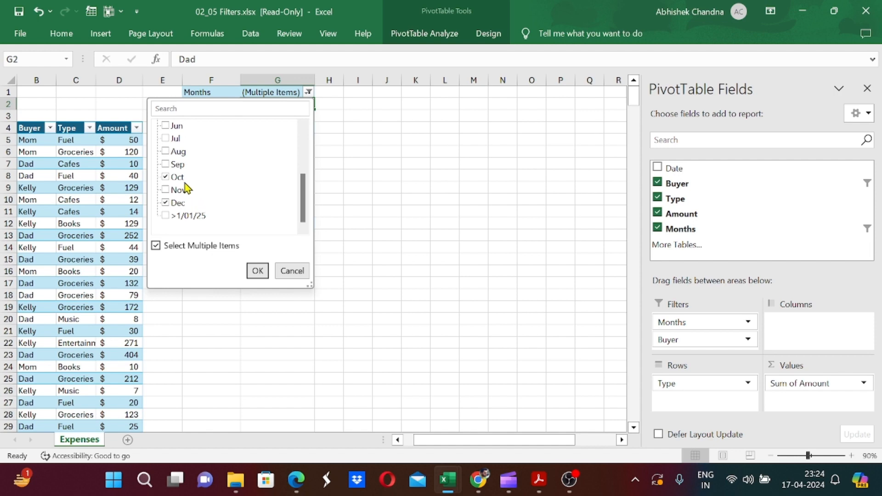
pyautogui.click(290, 271)
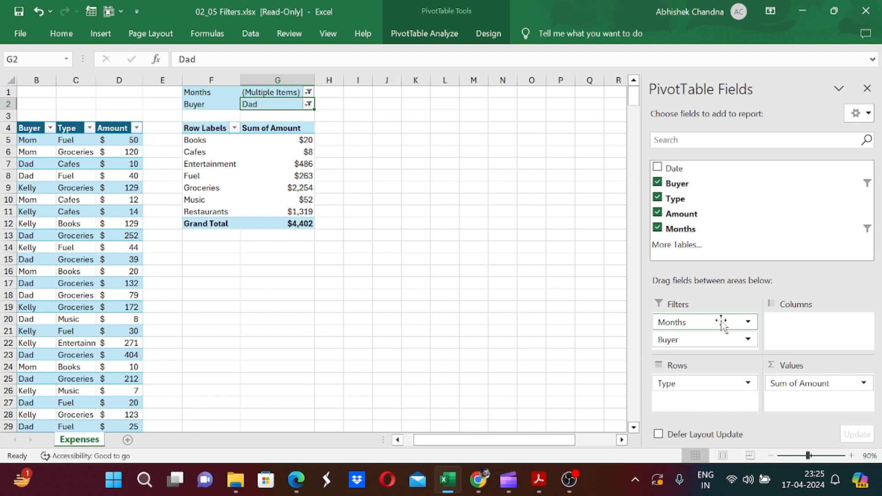
# Move the Months field back to Columns and the Buyer field to Rows, below Type.
pyautogui.moveTo(722, 321); pyautogui.dragTo(809, 333)
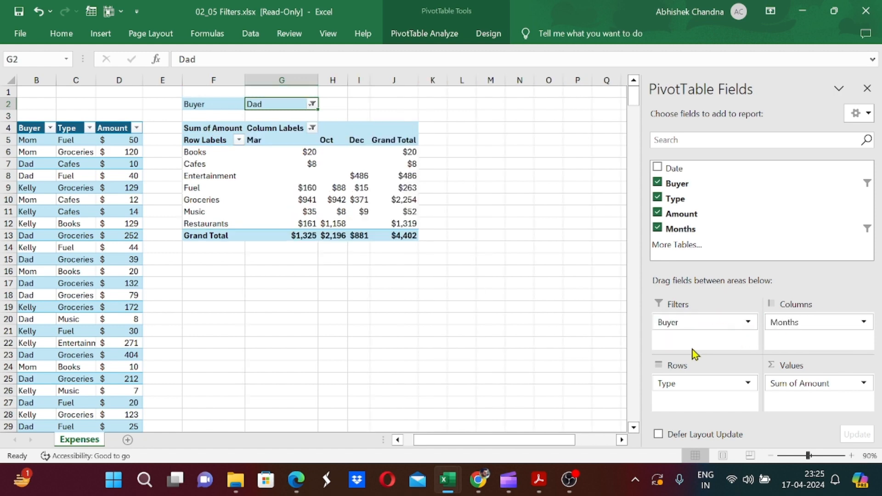
pyautogui.moveTo(699, 319); pyautogui.dragTo(699, 402)
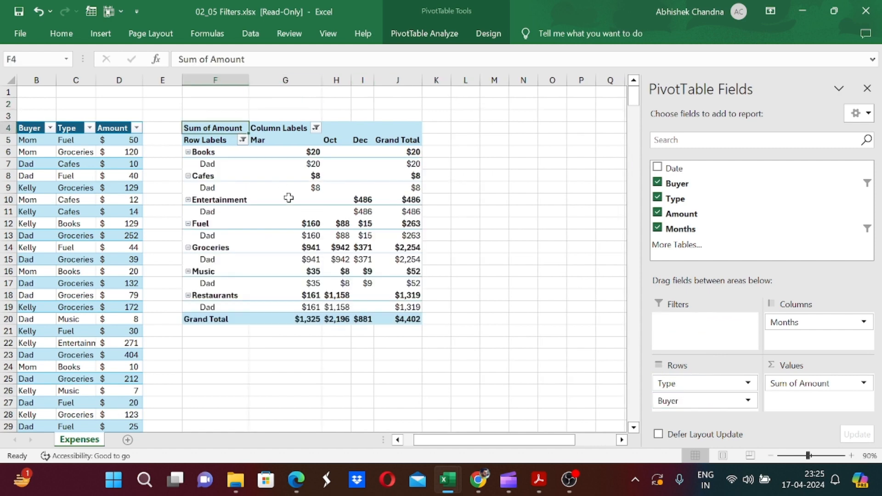
# Insert a slicer for the Months field of the pivot table.
pyautogui.click(280, 129)
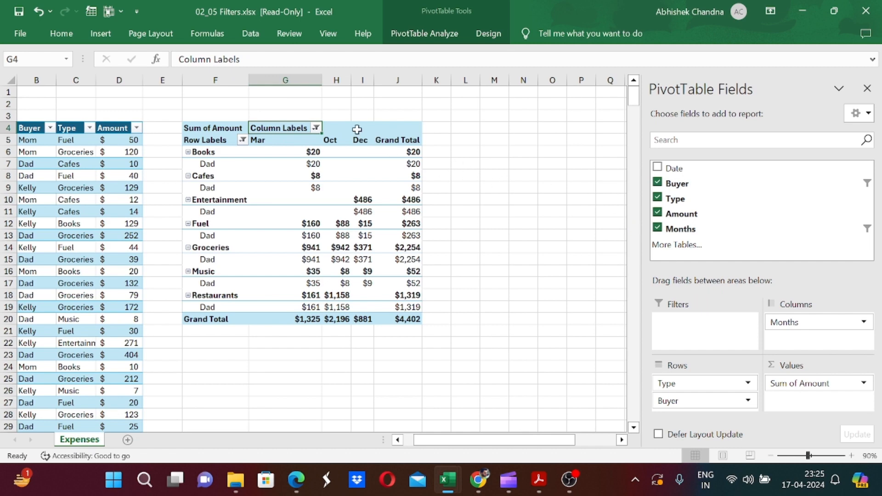
pyautogui.click(418, 37)
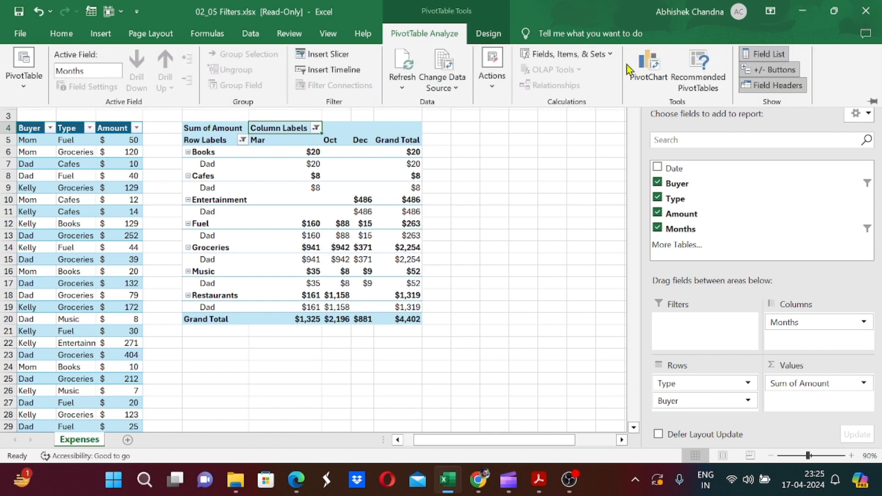
pyautogui.click(310, 56)
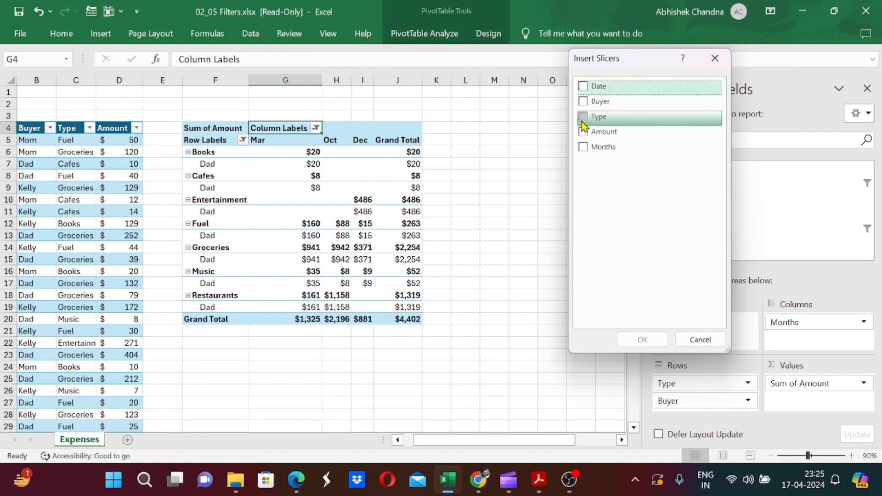
pyautogui.click(584, 147)
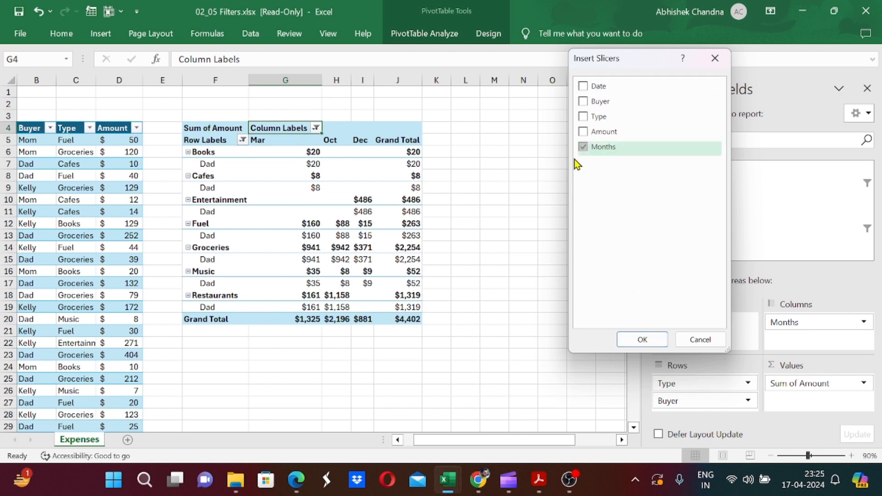
pyautogui.click(655, 340)
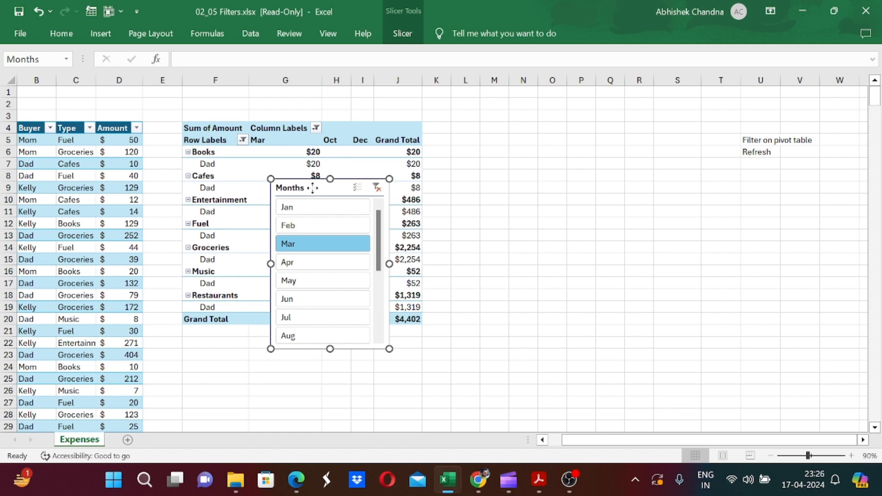
# Move the Months slicer to the empty cells right of the pivot table and filter the table to Jan with it.
pyautogui.moveTo(325, 192); pyautogui.dragTo(557, 120)
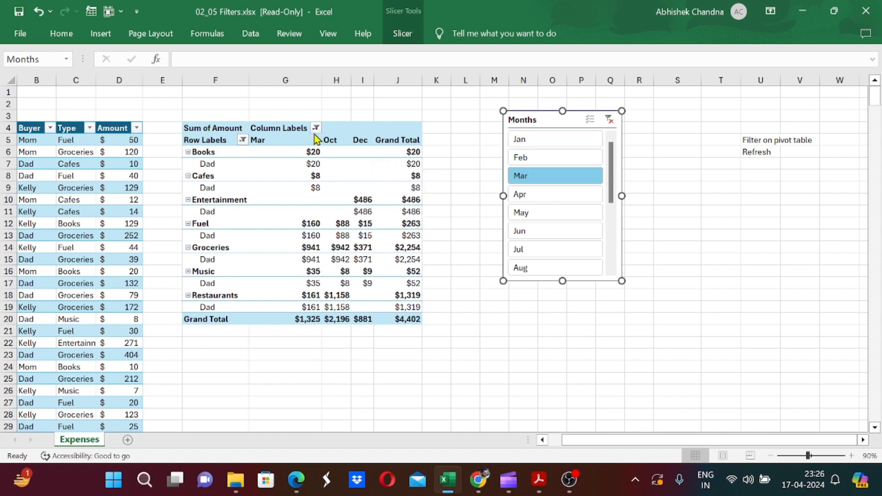
pyautogui.click(546, 144)
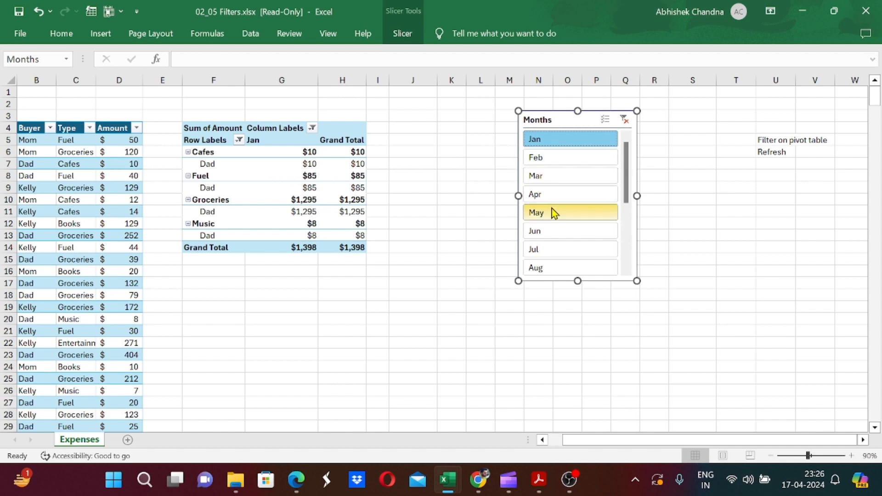
# Filter the pivot table to Nov with the Months slicer, extend the selection to Oct, Aug, Jul, Feb and Jan, and move the slicer off the table.
pyautogui.scroll(-2, 553, 214)
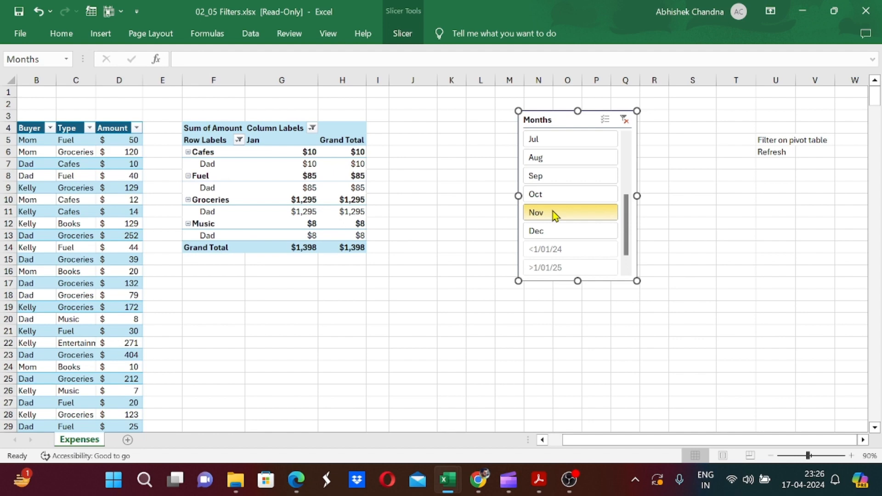
pyautogui.click(554, 213)
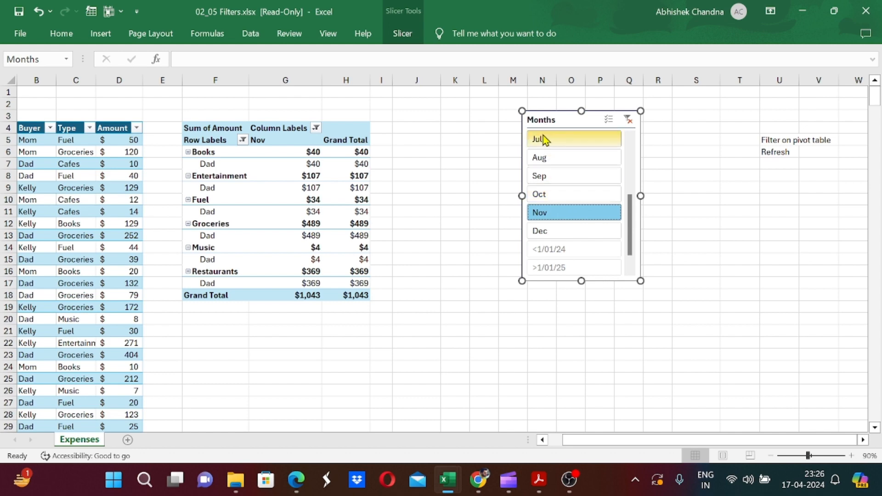
pyautogui.keyDown('ctrl'); pyautogui.click(557, 196); pyautogui.keyUp('ctrl')
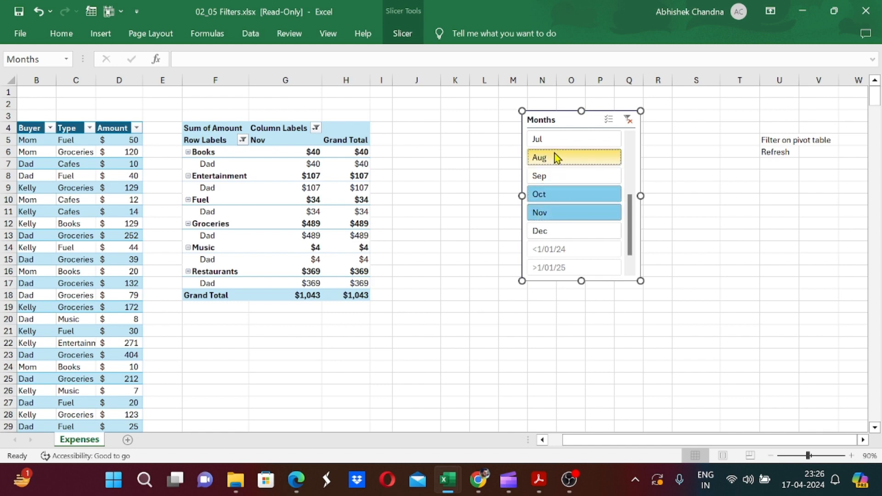
pyautogui.keyDown('ctrl'); pyautogui.click(557, 158); pyautogui.keyUp('ctrl')
pyautogui.keyDown('ctrl'); pyautogui.click(555, 140); pyautogui.keyUp('ctrl')
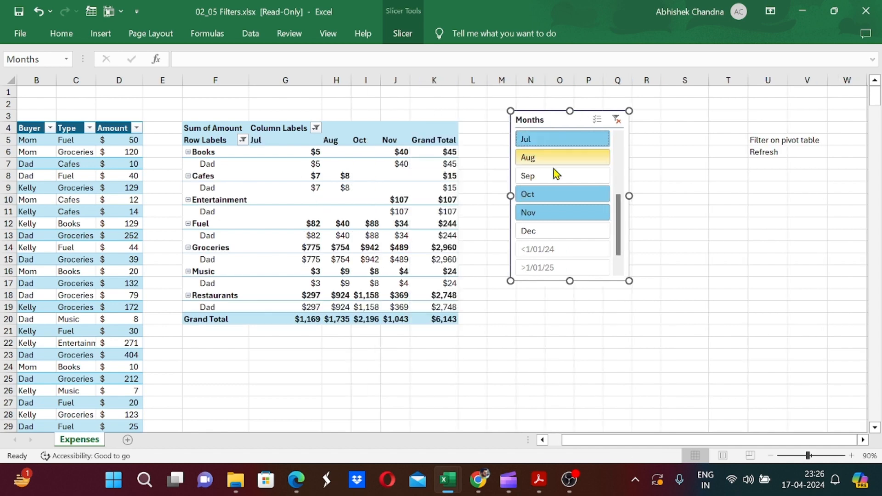
pyautogui.scroll(3, 558, 177)
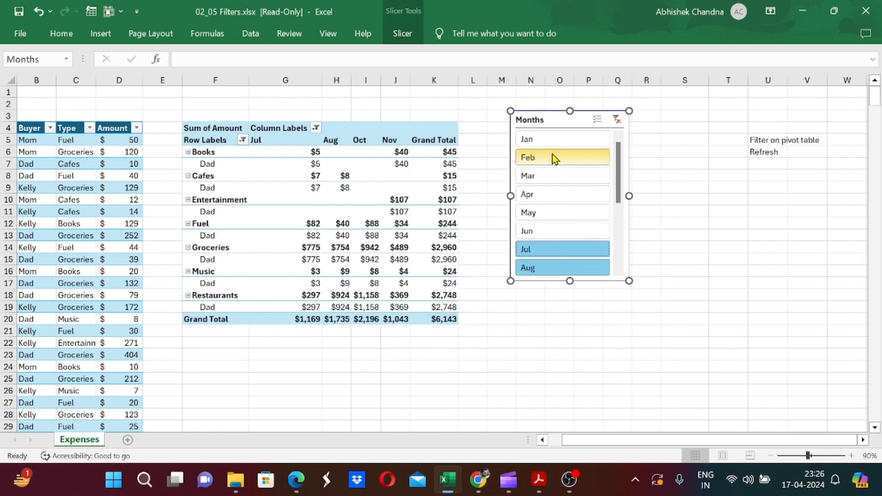
pyautogui.keyDown('ctrl'); pyautogui.click(554, 156); pyautogui.keyUp('ctrl')
pyautogui.keyDown('ctrl'); pyautogui.click(550, 145); pyautogui.keyUp('ctrl')
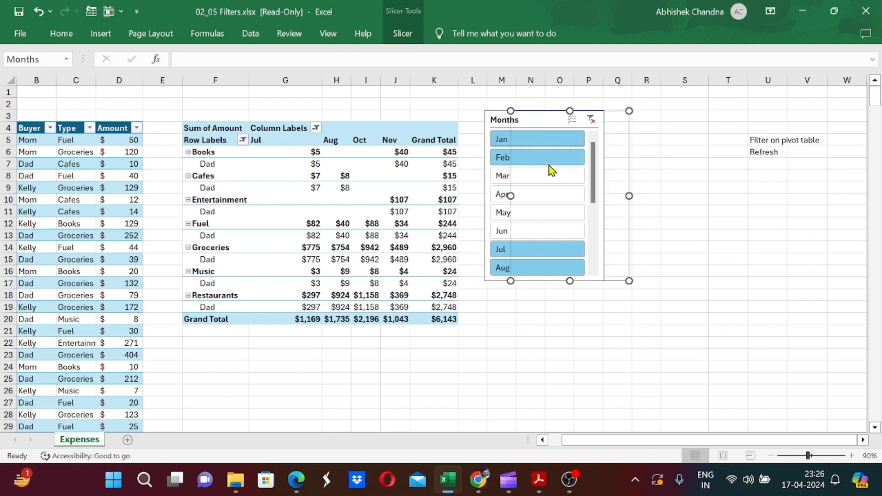
pyautogui.moveTo(526, 113); pyautogui.dragTo(632, 115)
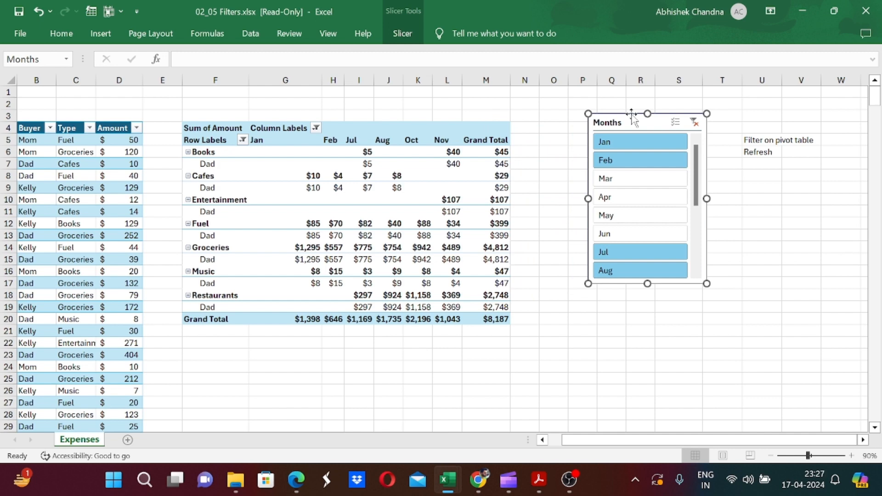
# Clear the month selection of the Months slicer and remove the slicer from the sheet.
pyautogui.scroll(-3, 632, 114)
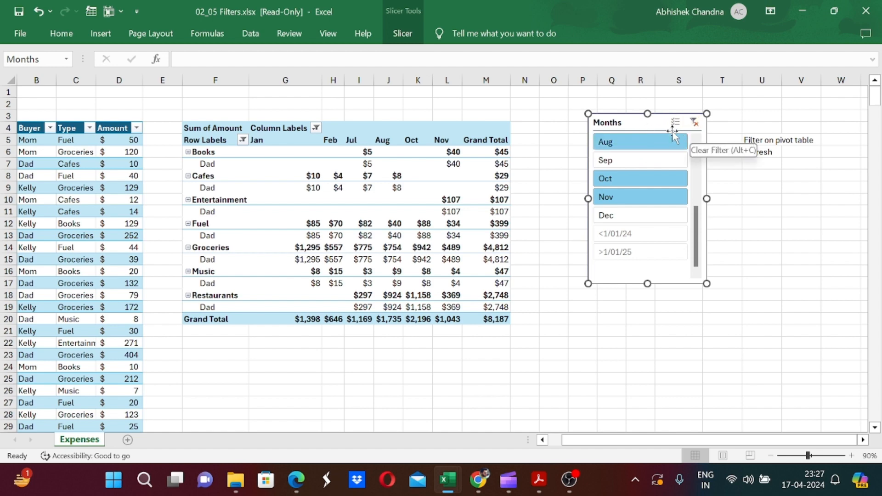
pyautogui.click(694, 123)
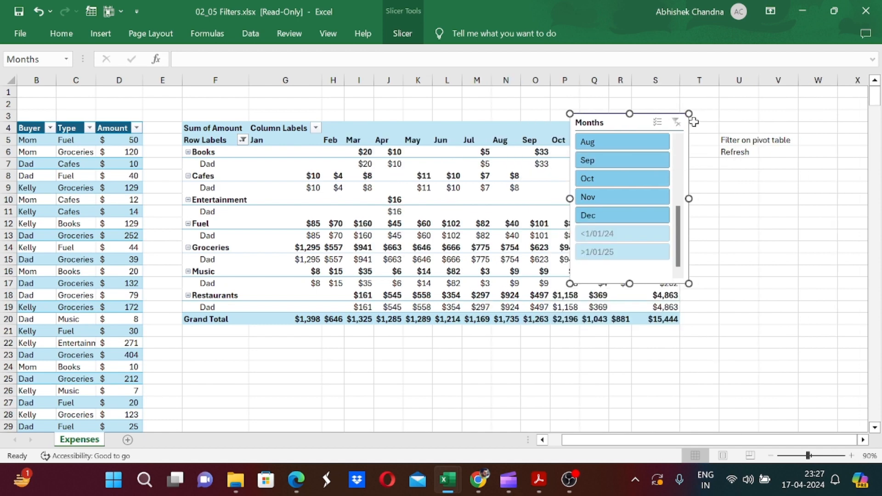
pyautogui.moveTo(612, 125); pyautogui.dragTo(735, 183)
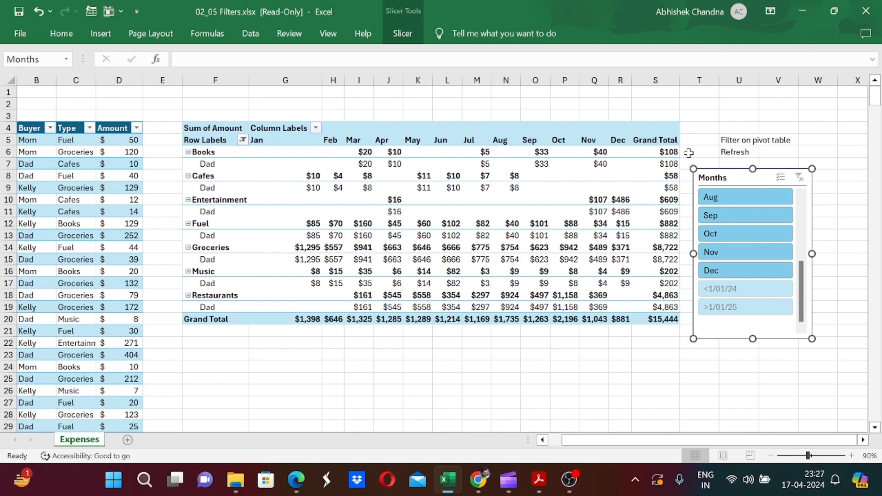
pyautogui.press('Escape')
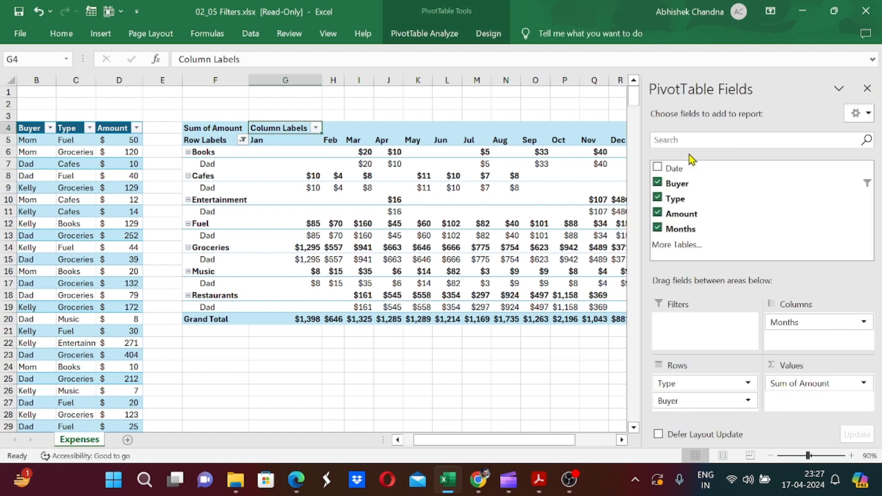
# Close the PivotTable field list and insert a timeline for the Date field of the pivot table.
pyautogui.click(507, 118)
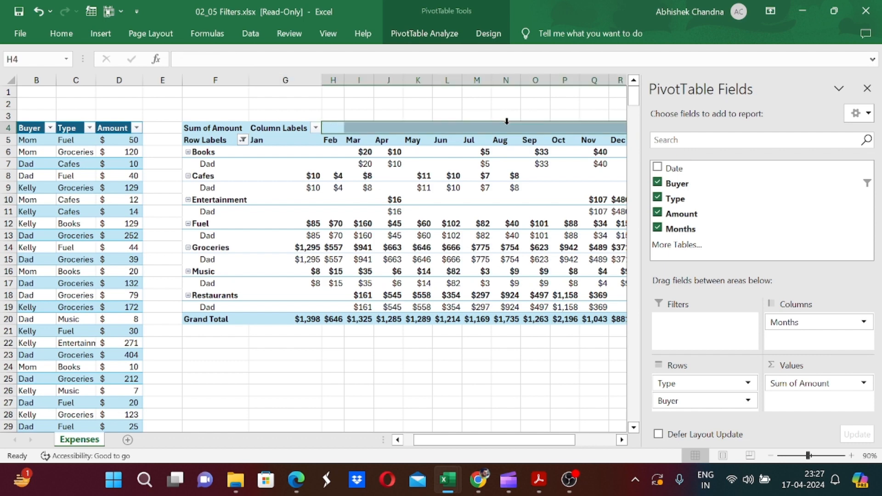
pyautogui.click(867, 89)
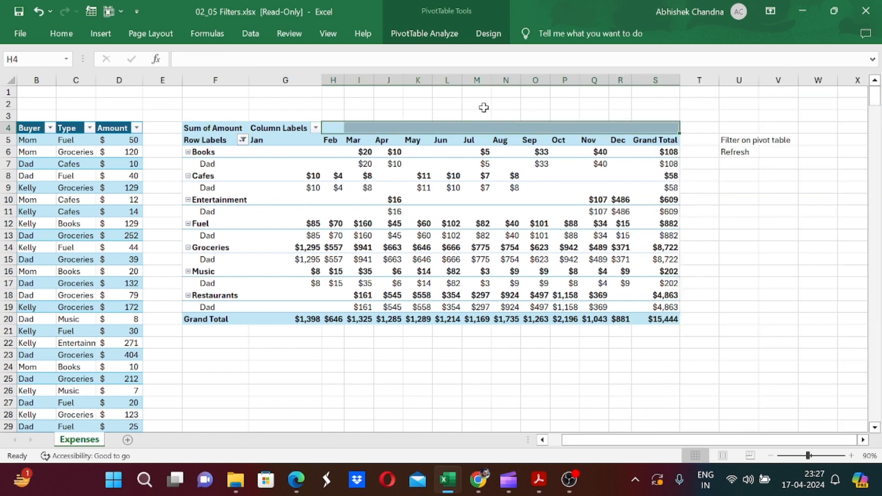
pyautogui.click(333, 156)
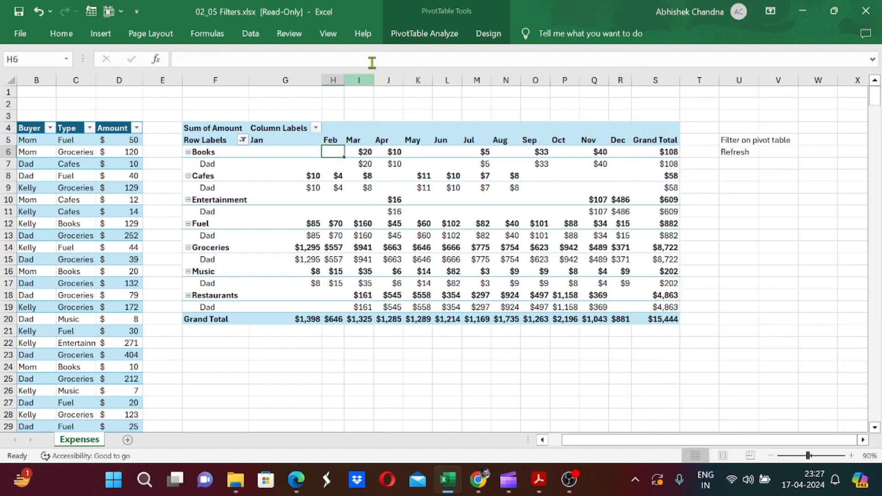
pyautogui.click(421, 36)
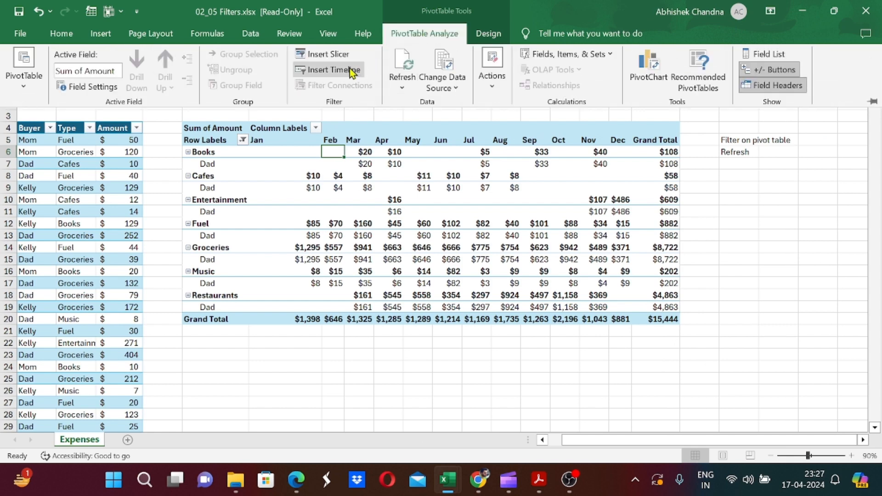
pyautogui.click(333, 73)
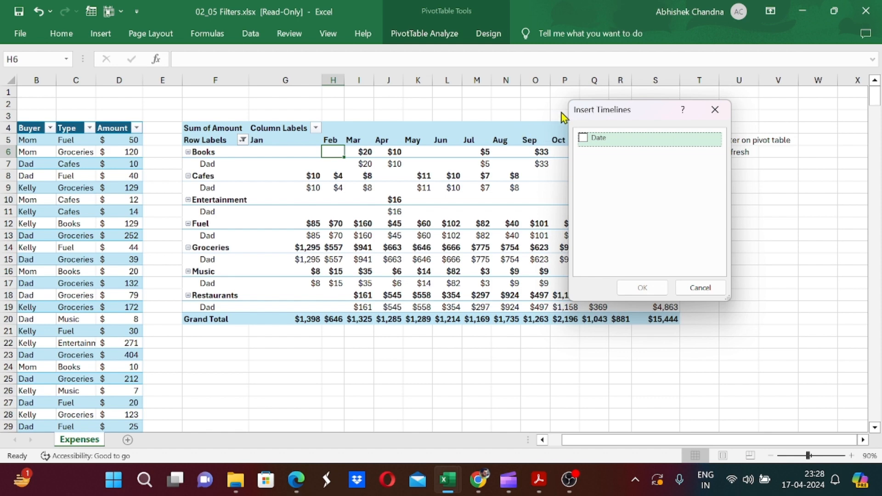
pyautogui.click(583, 137)
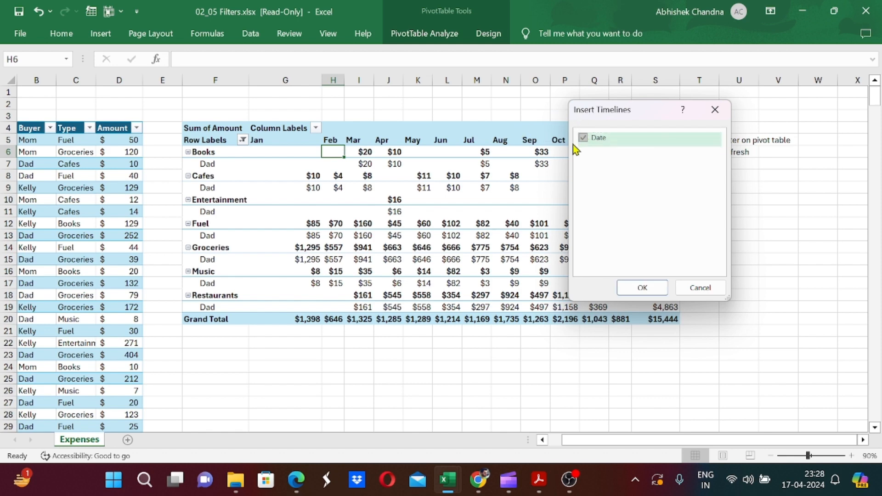
pyautogui.click(640, 289)
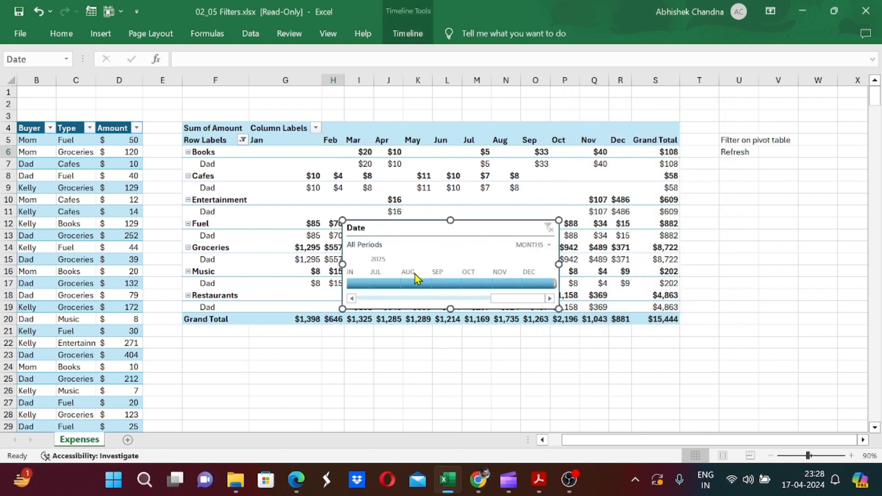
# Place the Date timeline below the pivot table, show it from Jan 2024, and widen it to nearly the table's right edge.
pyautogui.moveTo(427, 232); pyautogui.dragTo(288, 347)
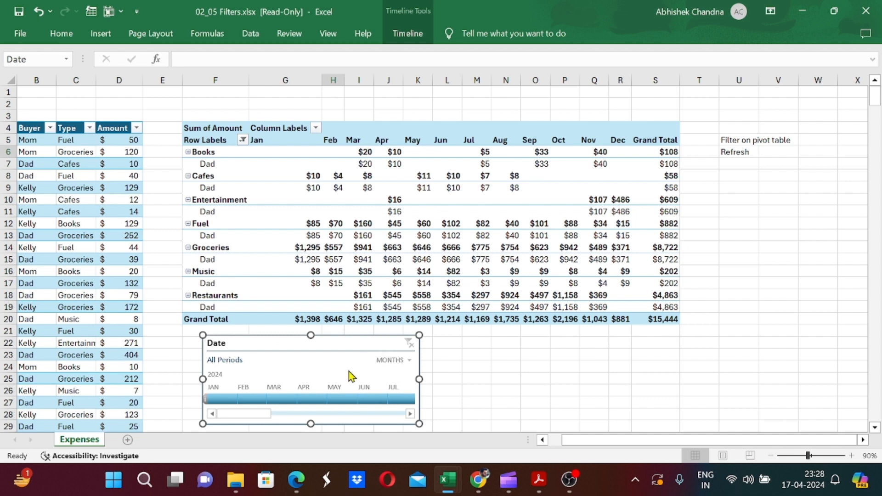
pyautogui.moveTo(256, 417); pyautogui.dragTo(225, 418)
pyautogui.moveTo(419, 379); pyautogui.dragTo(673, 388)
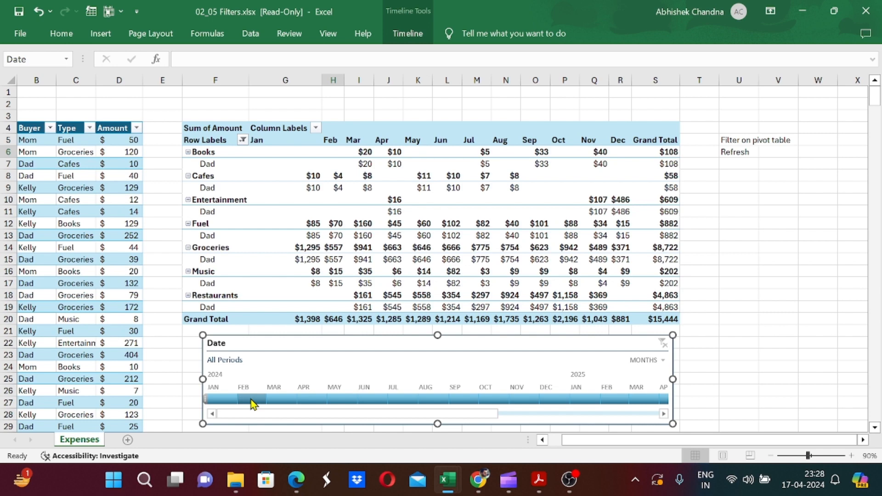
# Filter the pivot table with the Date timeline to Feb 2024, Feb–May 2024 and May 2024, and clear the timeline filter.
pyautogui.click(253, 399)
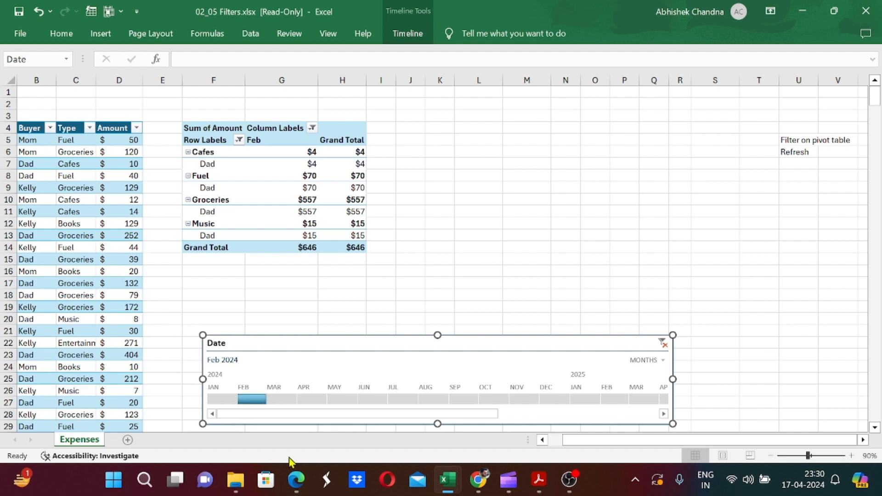
pyautogui.keyDown('shift'); pyautogui.click(346, 404); pyautogui.keyUp('shift')
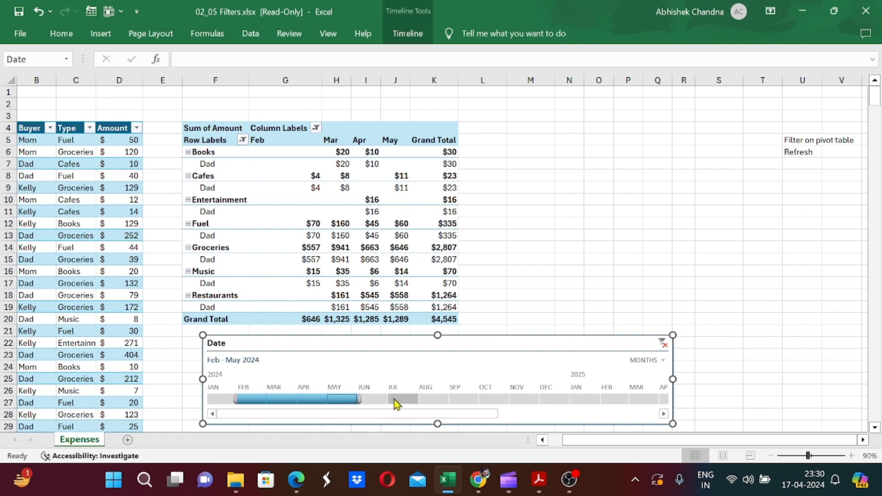
pyautogui.click(252, 400)
pyautogui.click(352, 400)
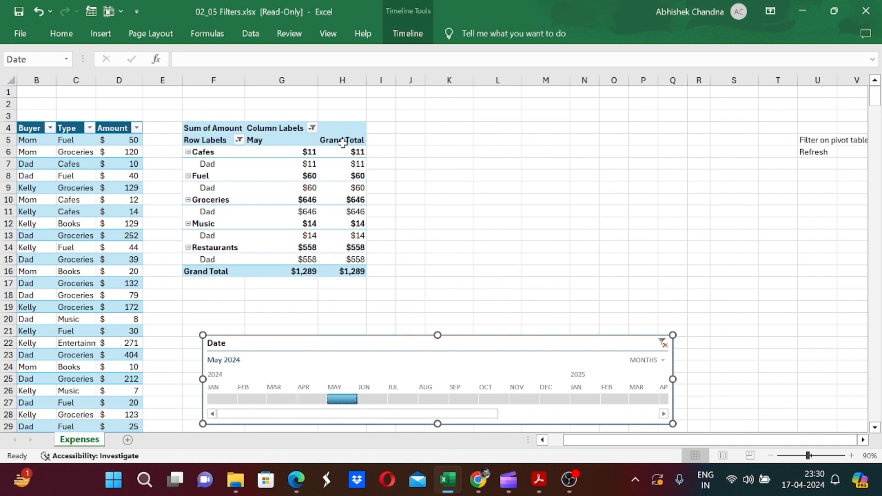
pyautogui.moveTo(314, 131)
pyautogui.click(662, 343)
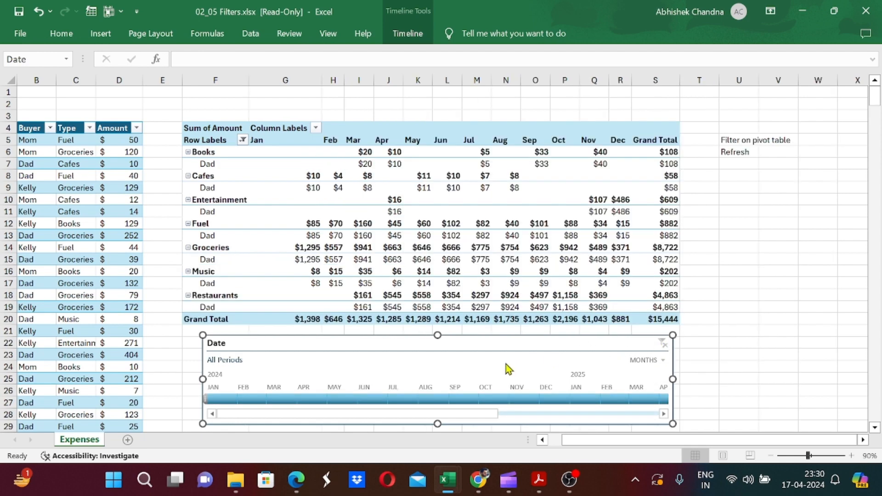
# Enter the note "Simple filter field" in cell U10.
pyautogui.click(748, 142)
pyautogui.click(735, 201)
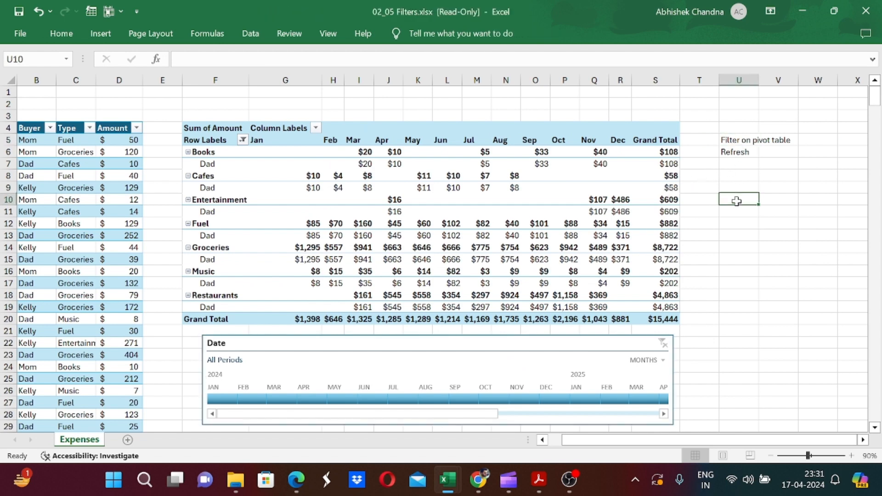
pyautogui.write('S')
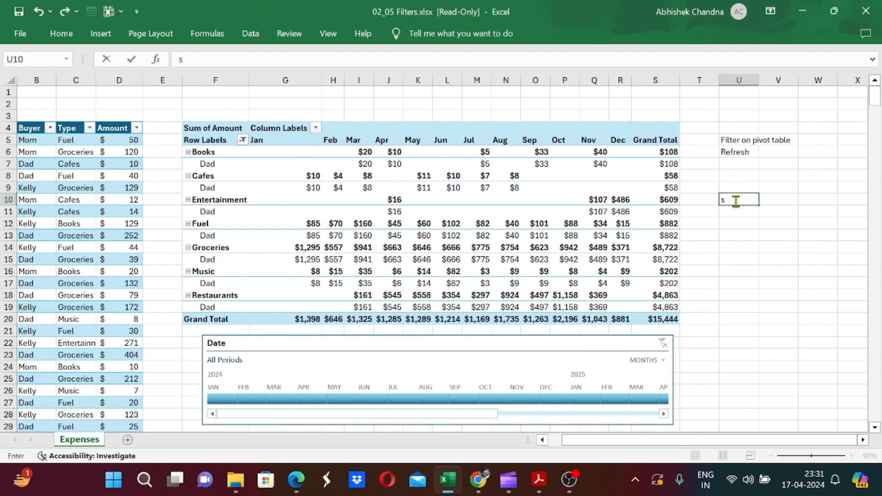
pyautogui.write('impe')
pyautogui.press('BackSpace')
pyautogui.write('le filter filed')
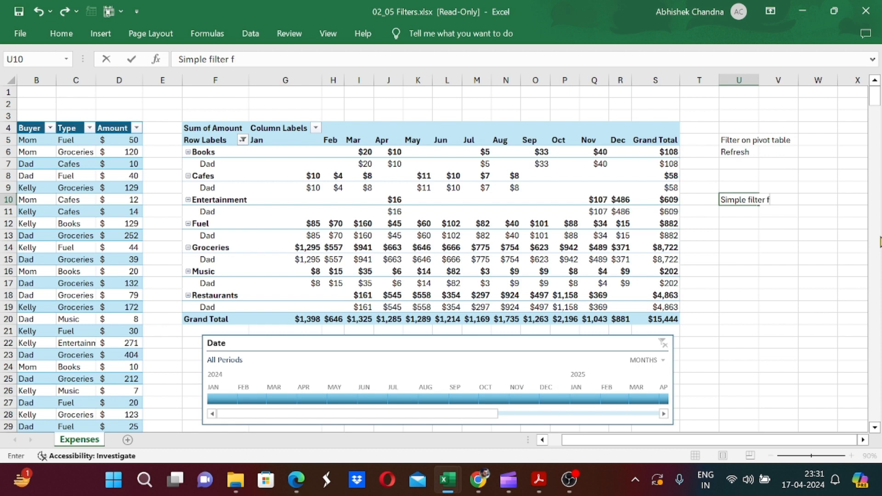
pyautogui.press('BackSpace')
pyautogui.press('BackSpace')
pyautogui.press('BackSpace')
pyautogui.write('eld')
pyautogui.press('Return')
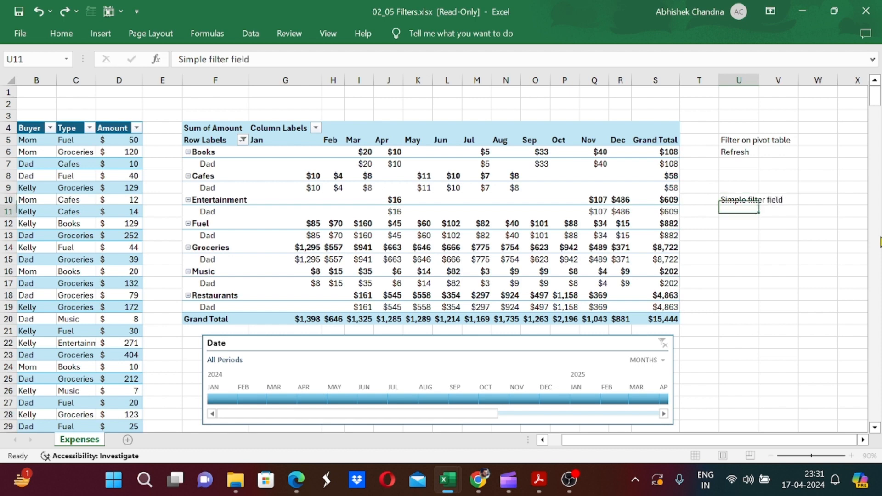
# Enter "Slicer" in cell U11 and "Timelines" in cell U12.
pyautogui.write('Sl')
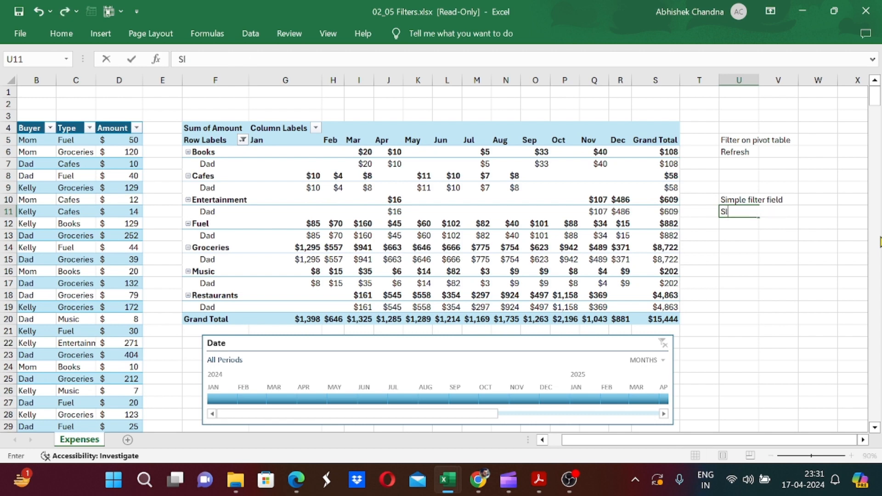
pyautogui.write('icer')
pyautogui.press('Return')
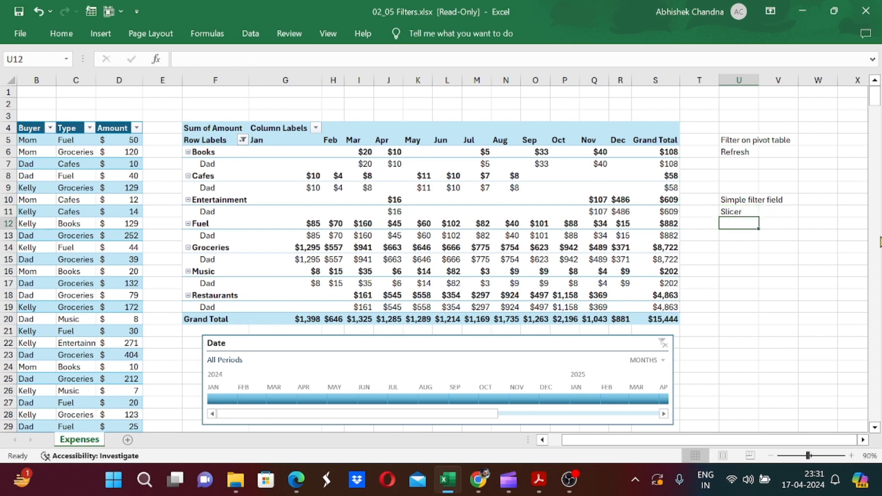
pyautogui.write('Timeline')
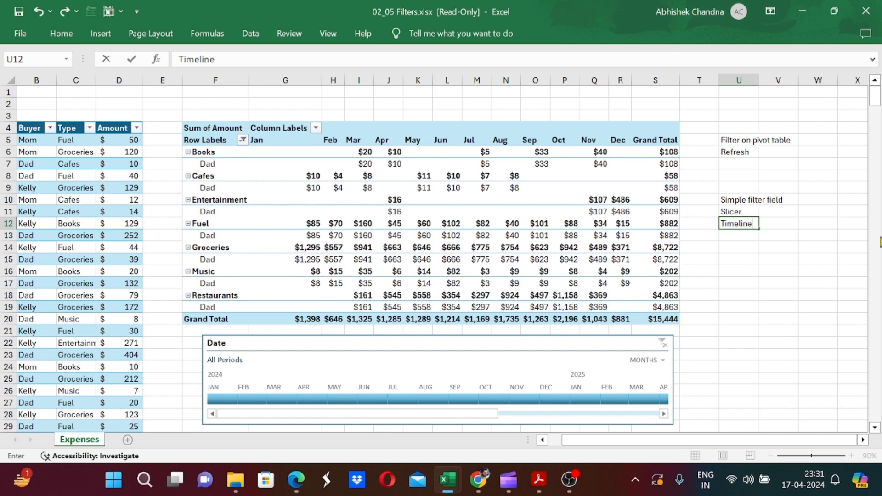
pyautogui.write('s')
pyautogui.press('Return')
pyautogui.click(754, 200)
pyautogui.click(441, 140)
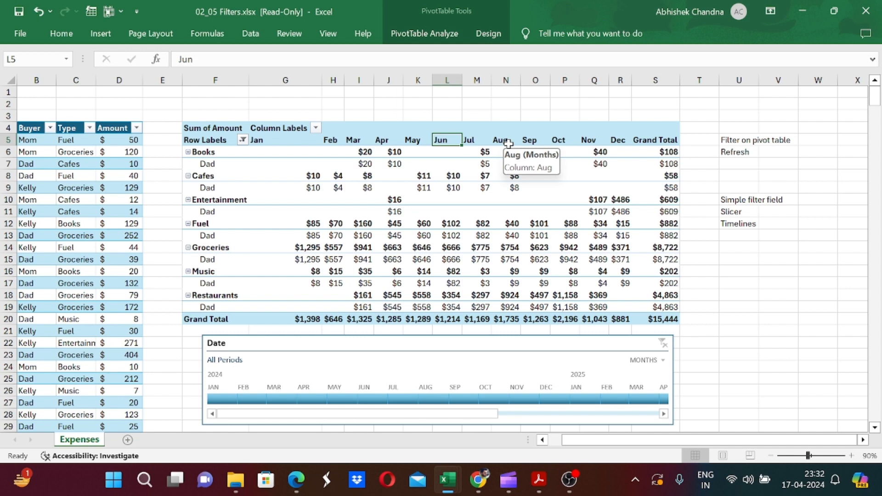
pyautogui.click(42, 153)
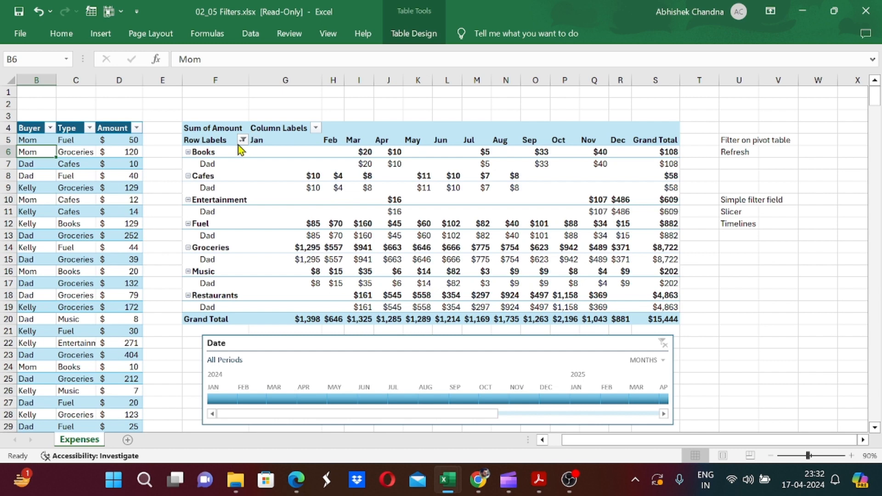
pyautogui.click(43, 164)
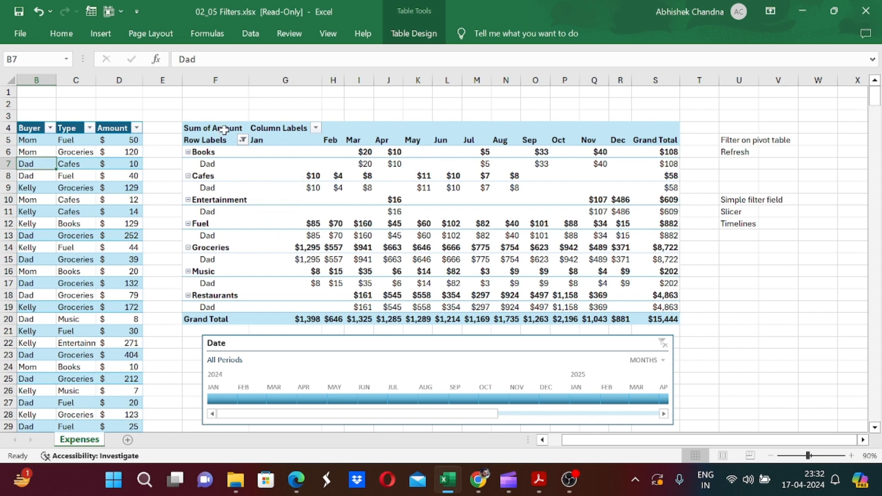
pyautogui.click(242, 140)
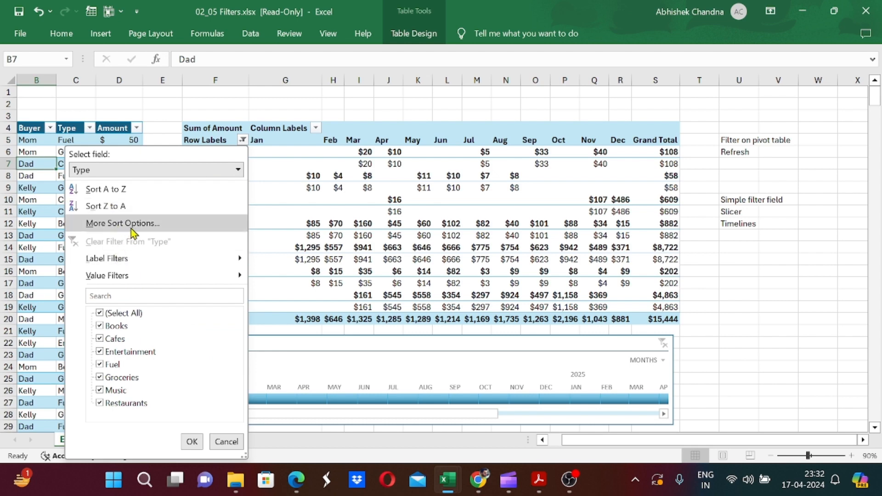
pyautogui.click(228, 440)
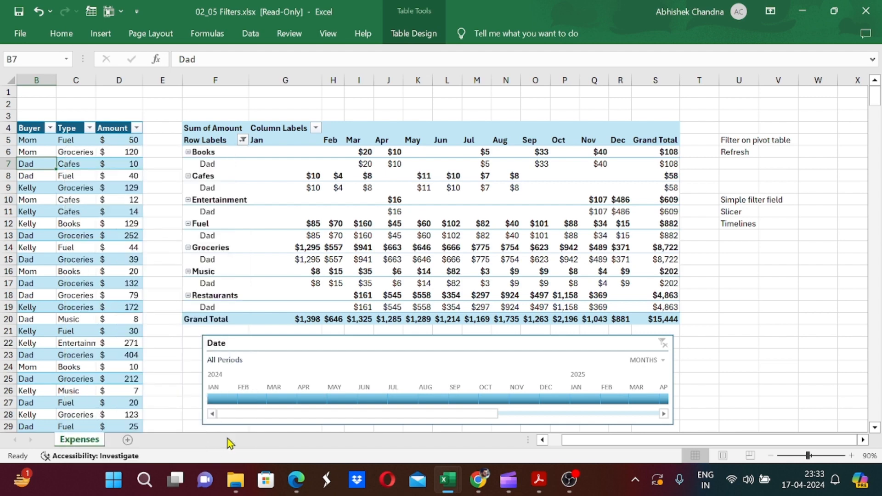
pyautogui.click(238, 139)
pyautogui.click(242, 139)
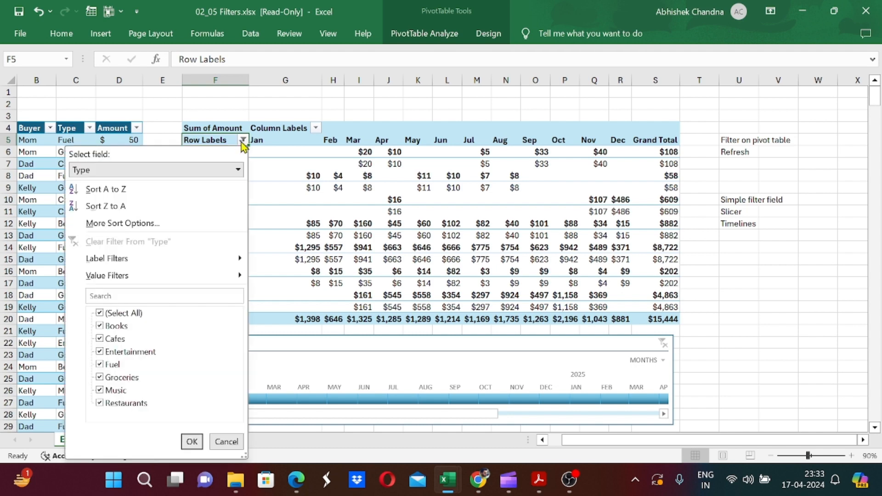
pyautogui.click(227, 441)
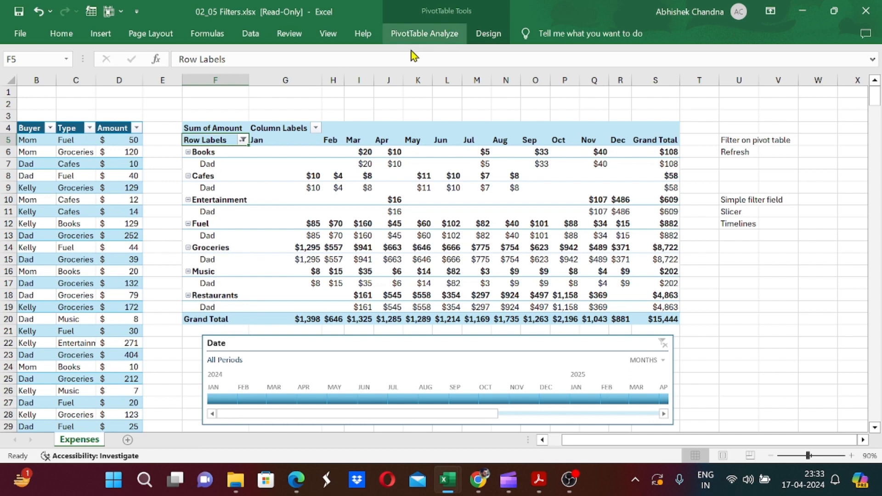
pyautogui.click(410, 37)
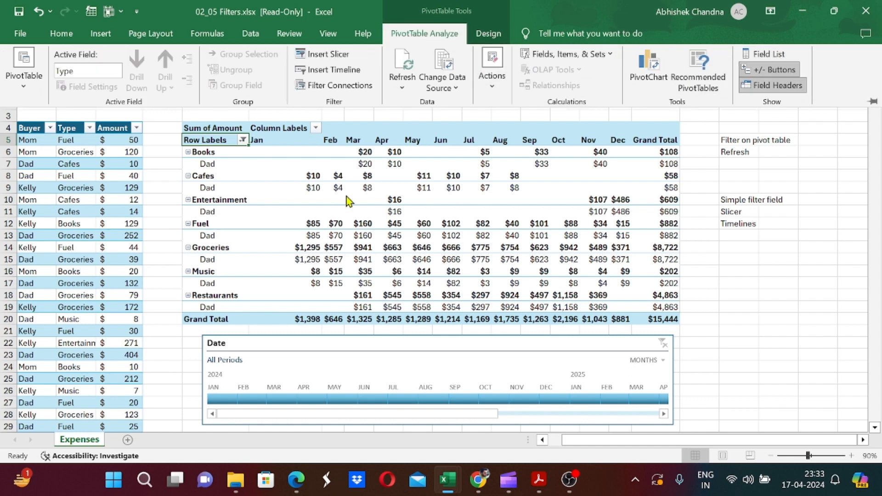
pyautogui.click(235, 143)
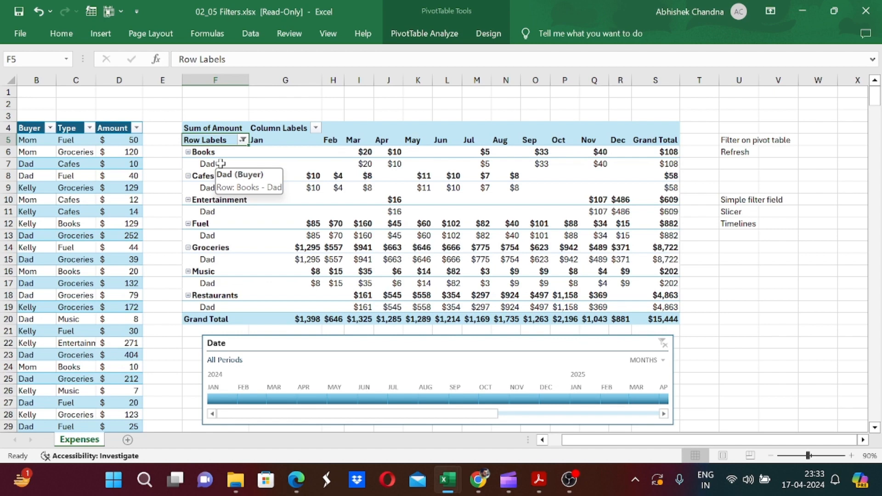
# Show the pivot table's field list and move the Buyer field from Rows to Filters.
pyautogui.click(441, 33)
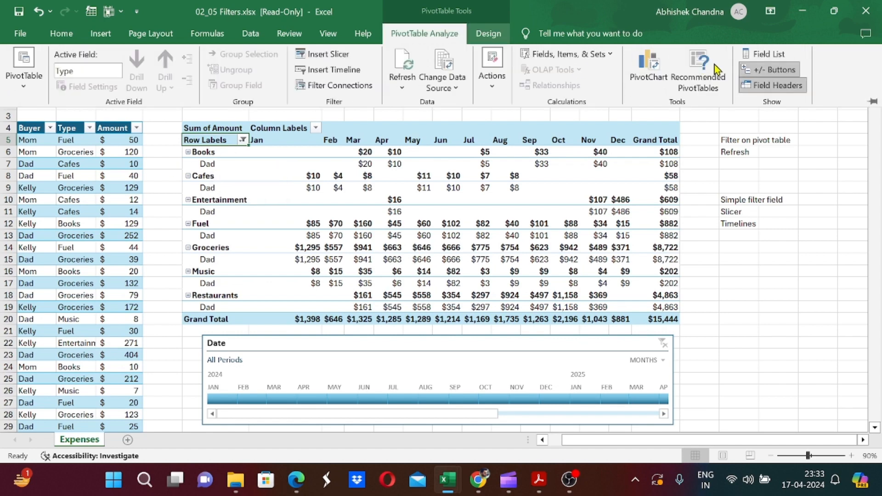
pyautogui.click(763, 55)
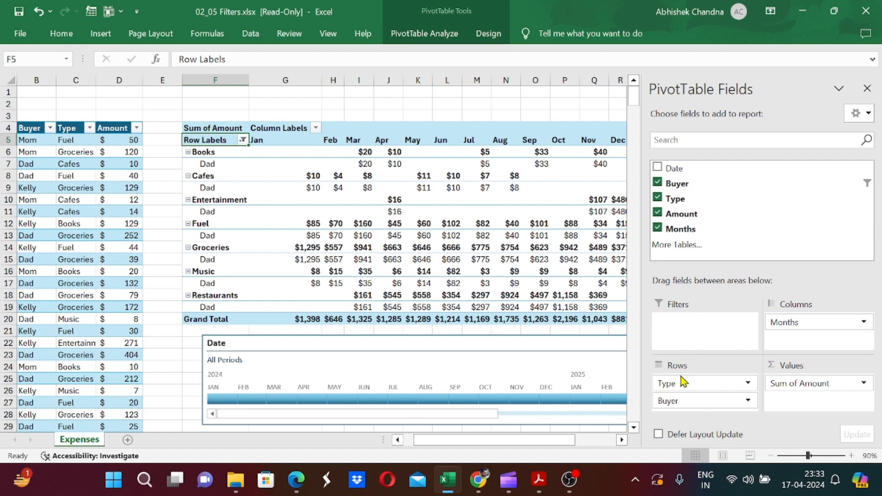
pyautogui.moveTo(679, 401); pyautogui.dragTo(690, 324)
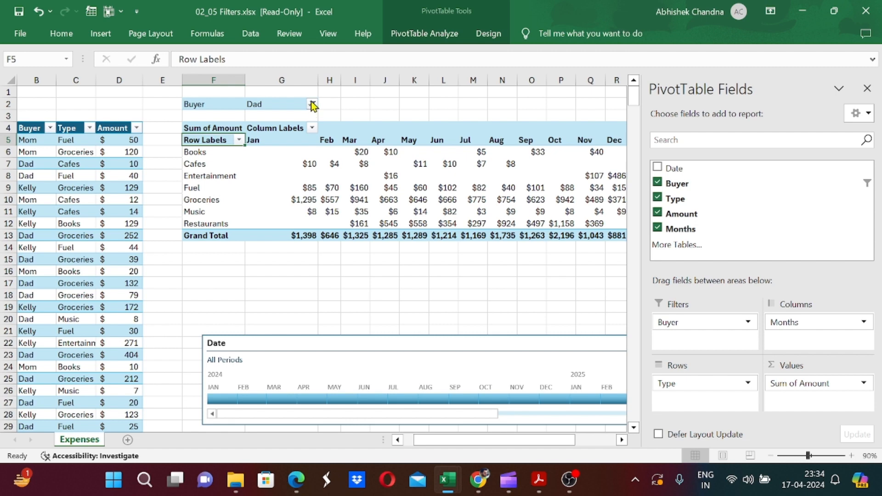
# Set the Buyer filter to (All), return the Buyer field to Rows under Type, and close the field list.
pyautogui.click(311, 104)
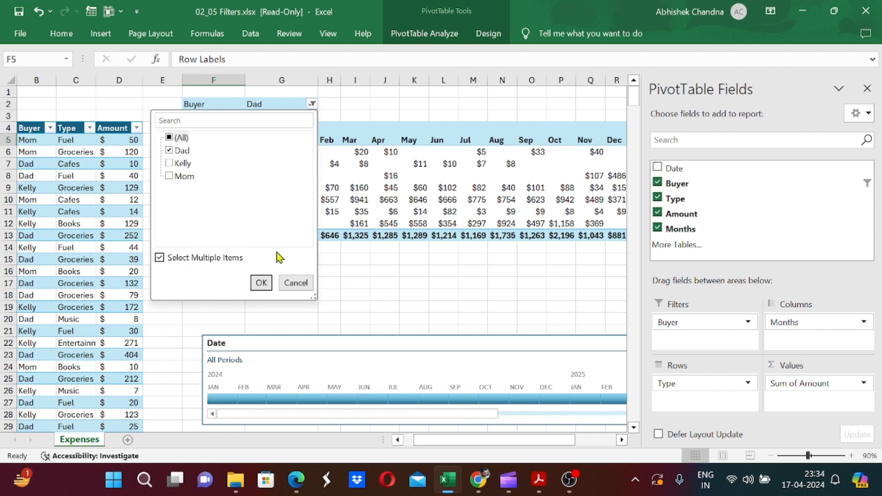
pyautogui.click(177, 137)
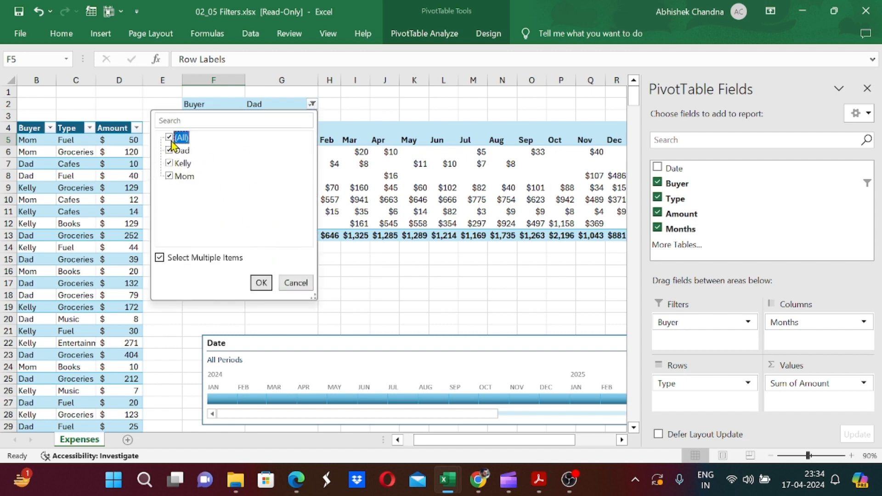
pyautogui.click(261, 282)
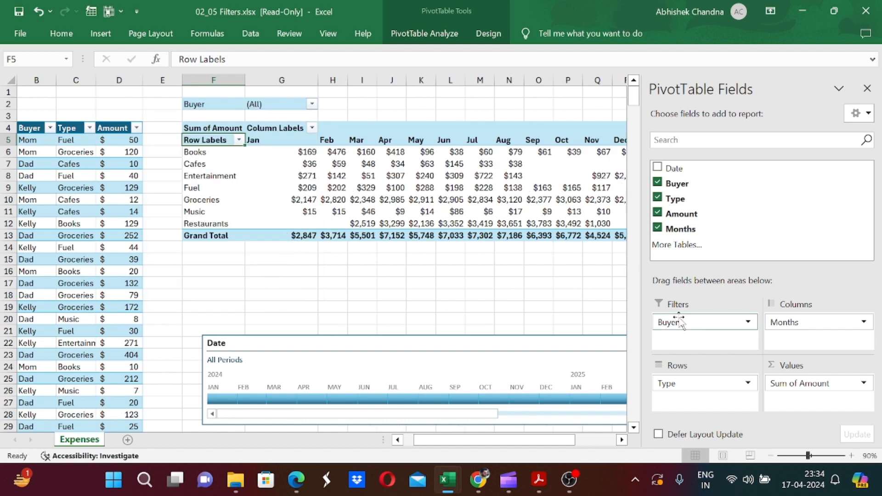
pyautogui.moveTo(675, 322); pyautogui.dragTo(683, 410)
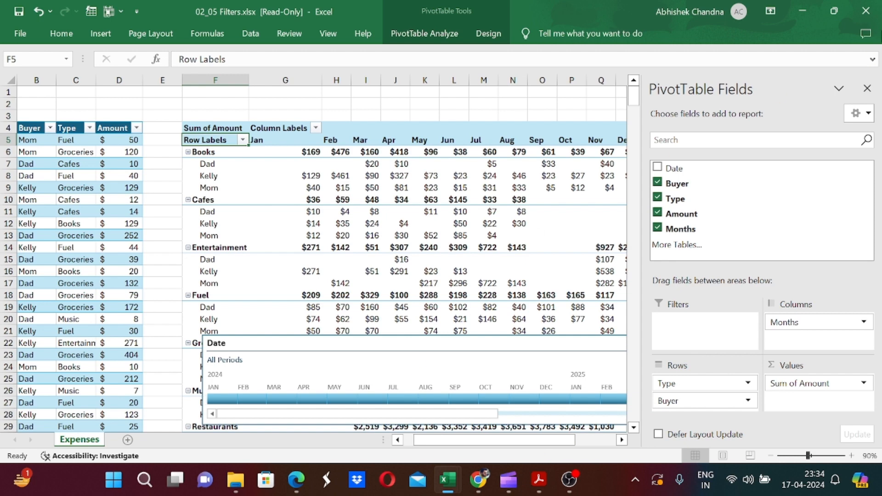
pyautogui.click(867, 89)
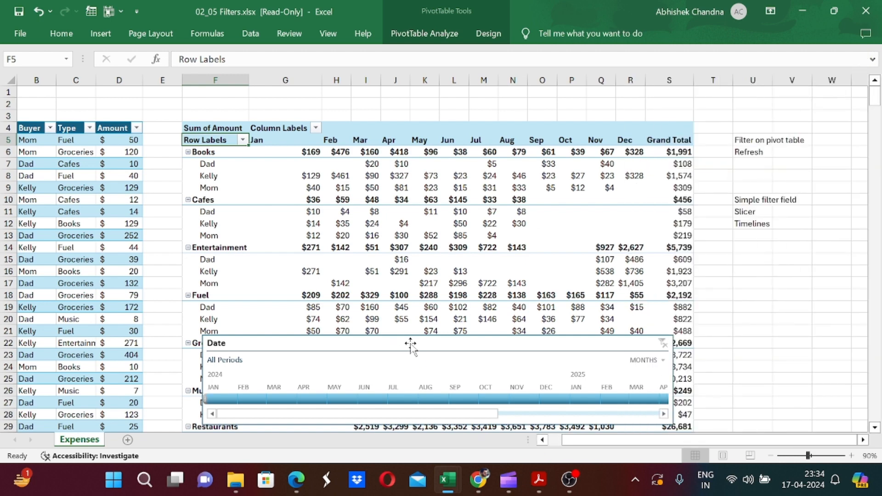
# Move the Date timeline off the pivot table to the empty area beside it, below the Timelines note.
pyautogui.moveTo(409, 342); pyautogui.dragTo(879, 359)
pyautogui.moveTo(377, 344); pyautogui.dragTo(859, 295)
pyautogui.moveTo(756, 297); pyautogui.dragTo(786, 307)
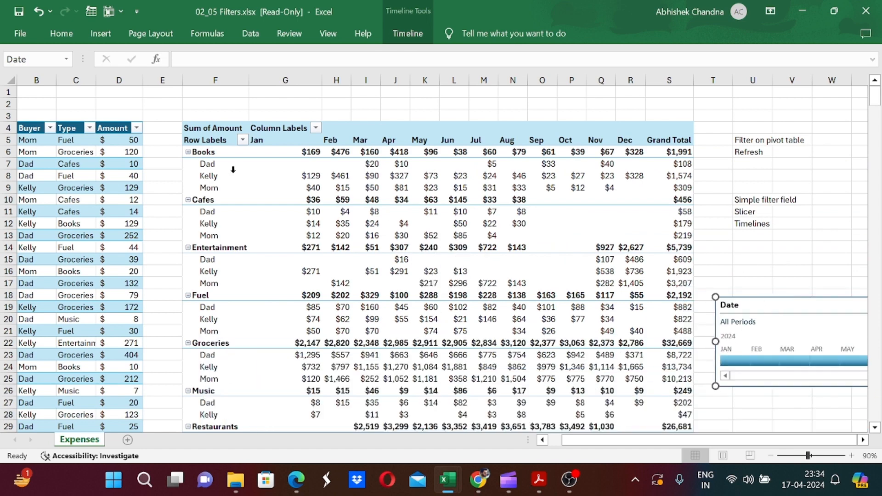
# Examine Mom's January amount for Books in the pivot table.
pyautogui.moveTo(342, 188)
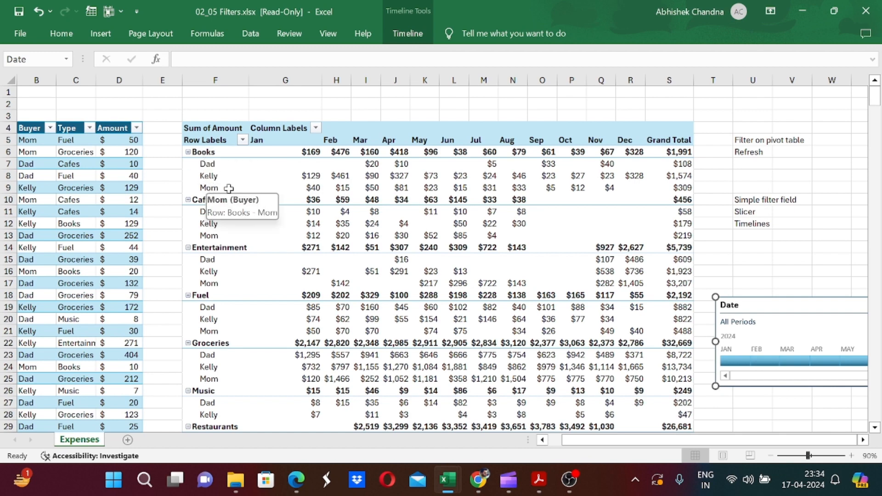
pyautogui.click(313, 188)
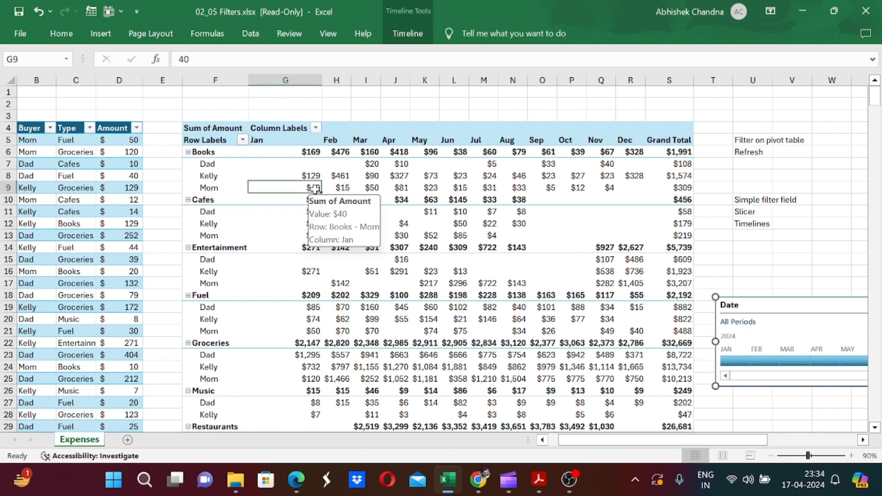
pyautogui.moveTo(614, 442); pyautogui.dragTo(605, 442)
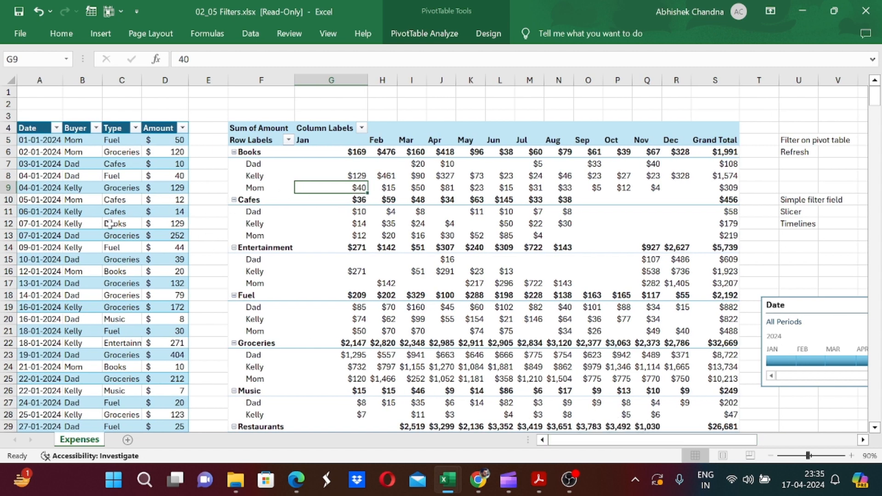
# Set the amount of Mom's 21-01-2024 Books expense in cell D24 of the source table to 1000000.
pyautogui.click(106, 274)
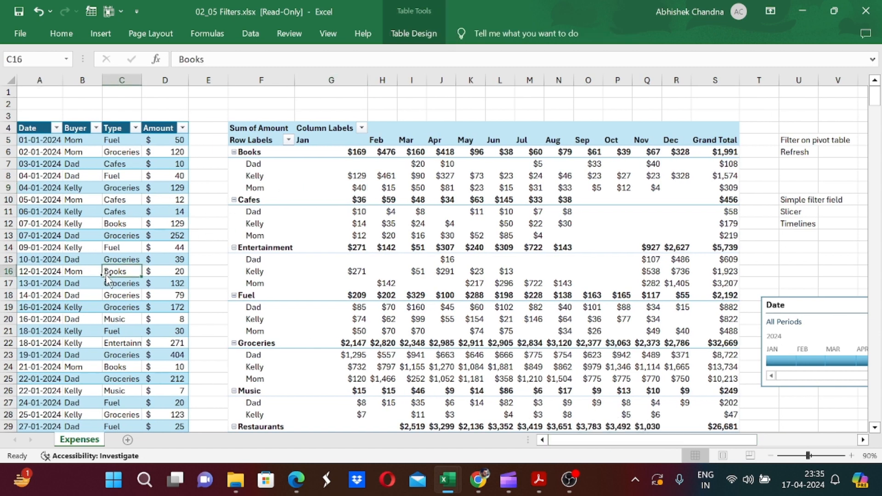
pyautogui.press('Left')
pyautogui.press('Down')
pyautogui.press('Down')
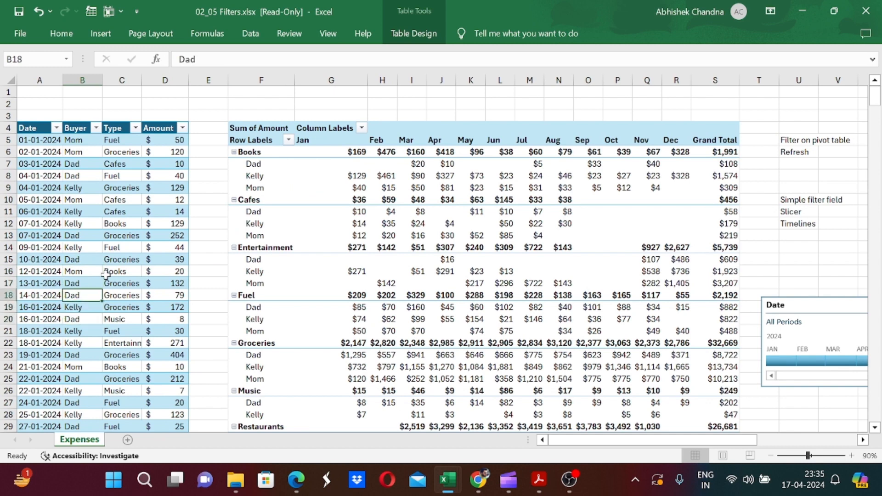
pyautogui.press('Up')
pyautogui.press('Up')
pyautogui.press('Up')
pyautogui.press('Down')
pyautogui.press('Down')
pyautogui.press('Down')
pyautogui.press('Down')
pyautogui.press('Down')
pyautogui.press('Down')
pyautogui.press('Down')
pyautogui.press('Down')
pyautogui.press('Down')
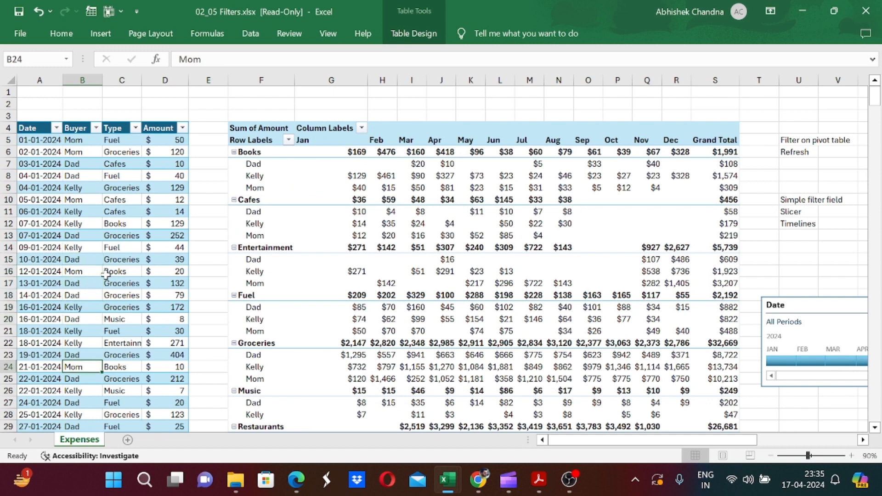
pyautogui.press('Right')
pyautogui.press('Left')
pyautogui.press('Right')
pyautogui.press('Right')
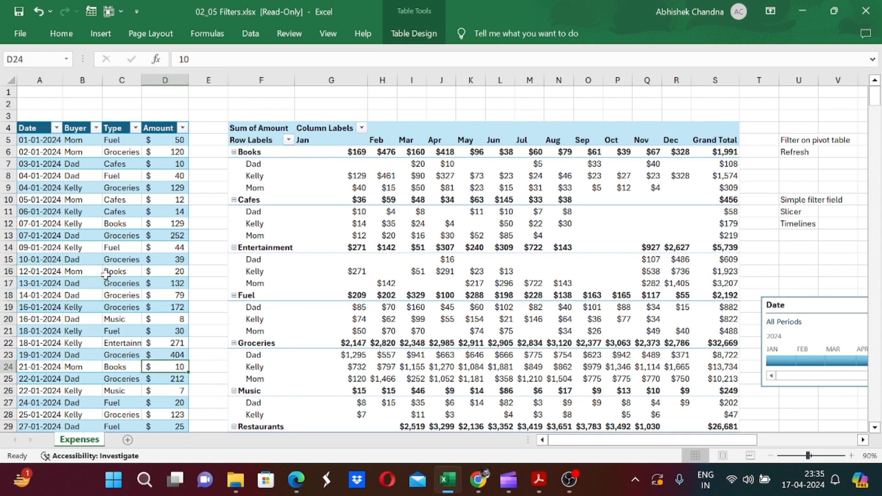
pyautogui.press('Right')
pyautogui.press('Left')
pyautogui.write('1000000')
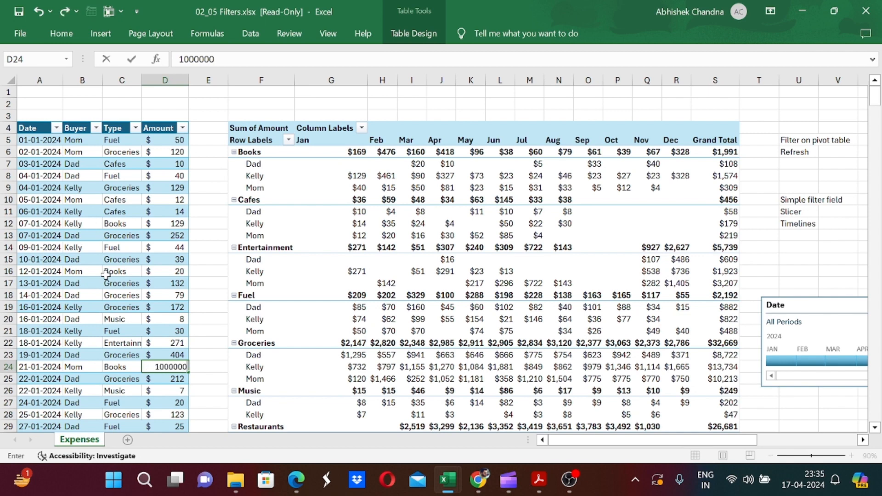
pyautogui.press('Return')
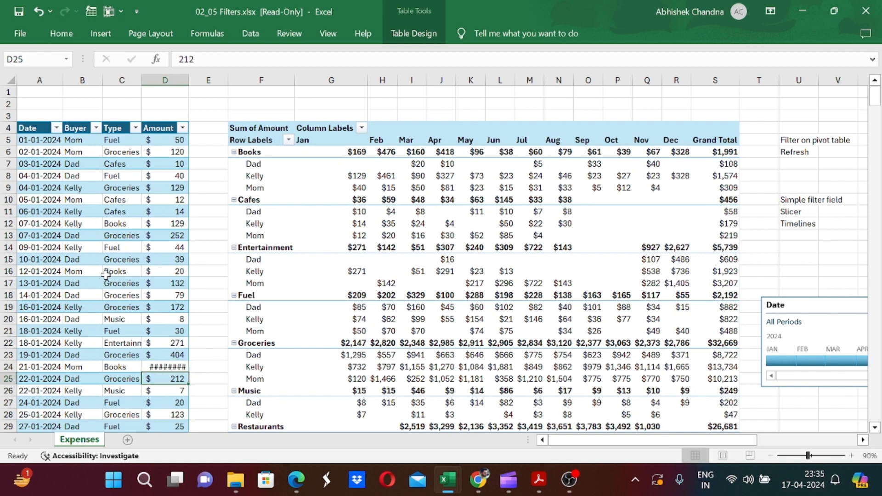
# Autofit the width of the Amount column to the value in cell D24.
pyautogui.press('Up')
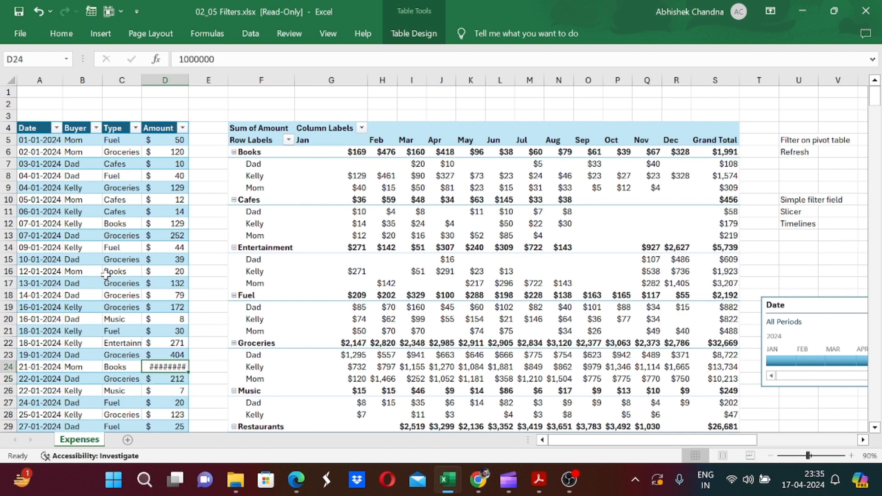
pyautogui.hotkey('alt', 'h')
pyautogui.press('o')
pyautogui.press('i')
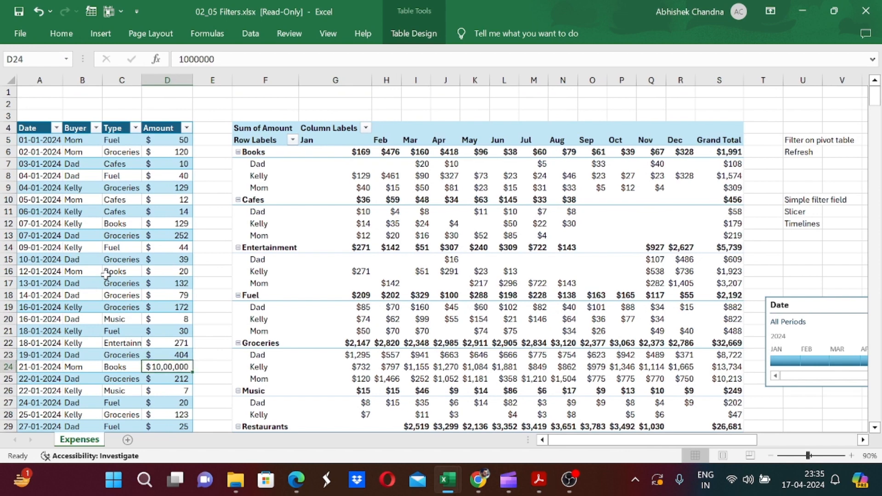
# Compare the edited Books expense in row 24 with Mom's January Books amount in the pivot table.
pyautogui.press('Left')
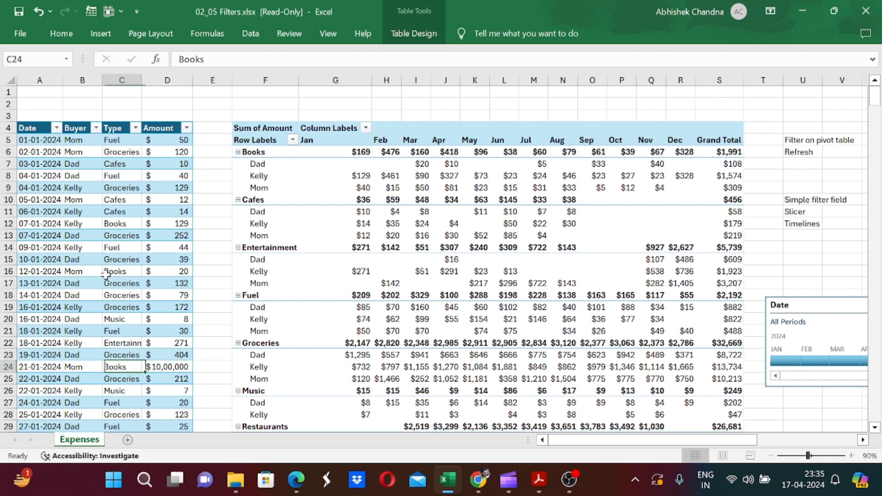
pyautogui.press('Left')
pyautogui.press('Left')
pyautogui.press('Right')
pyautogui.press('Right')
pyautogui.press('Right')
pyautogui.press('Right')
pyautogui.press('Right')
pyautogui.press('Right')
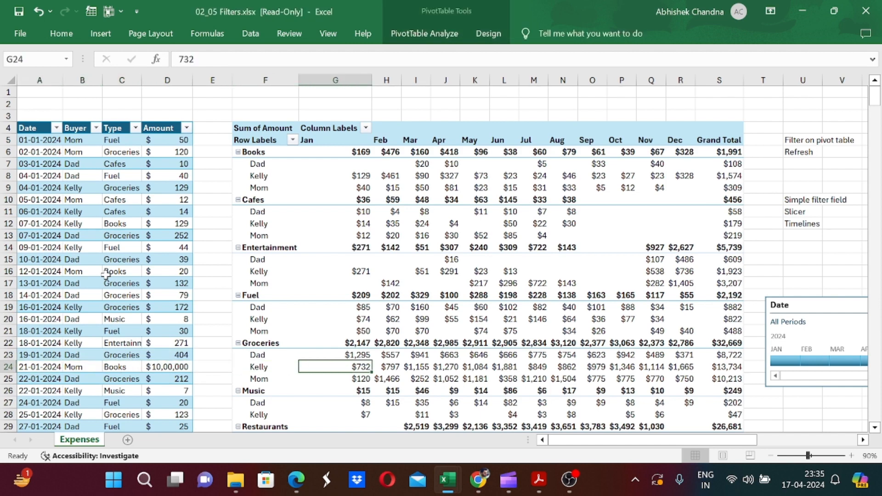
pyautogui.press('Up')
pyautogui.press('Up')
pyautogui.press('Up')
pyautogui.press('Up')
pyautogui.press('Up')
pyautogui.press('Up')
pyautogui.press('Up')
pyautogui.press('Up')
pyautogui.press('Up')
pyautogui.press('Up')
pyautogui.press('Up')
pyautogui.press('Up')
pyautogui.press('Up')
pyautogui.press('Up')
pyautogui.press('Up')
pyautogui.press('Up')
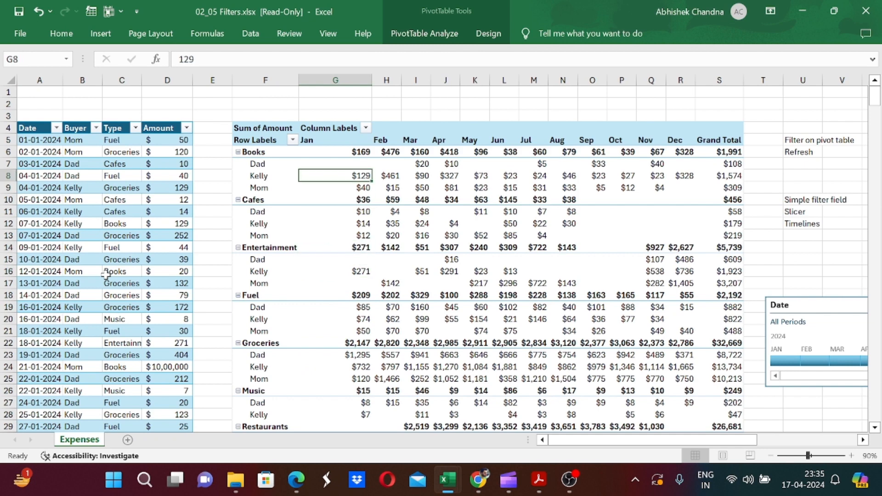
pyautogui.press('Down')
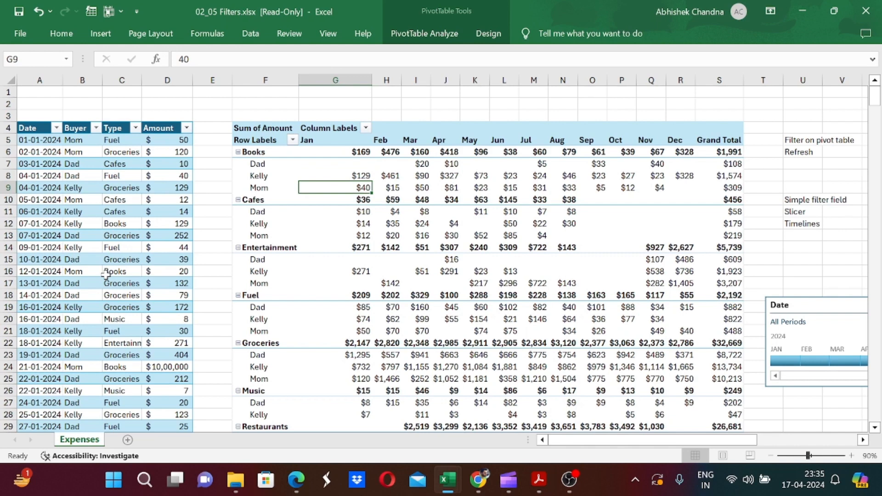
# Refresh the pivot table from the edited source data.
pyautogui.click(352, 141)
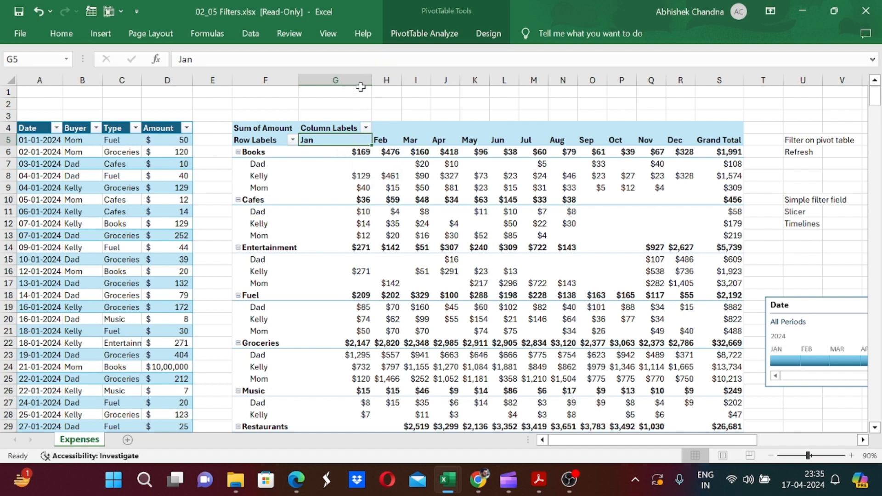
pyautogui.rightClick(351, 141)
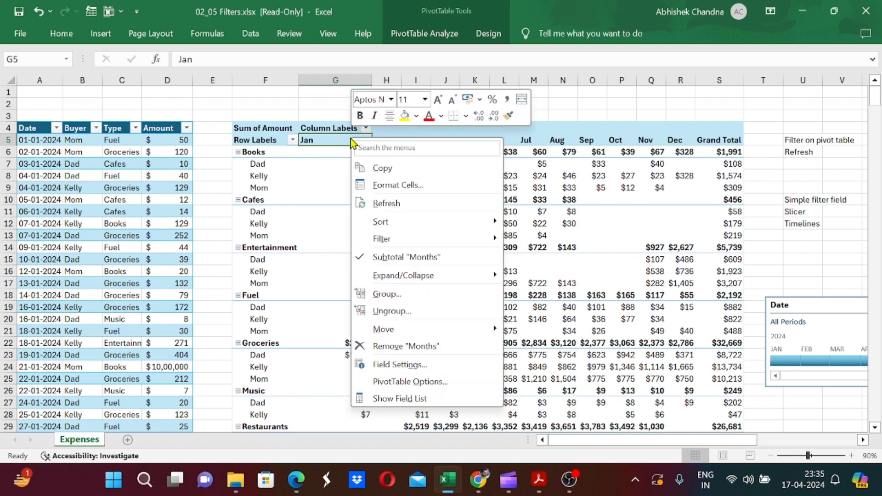
pyautogui.click(378, 204)
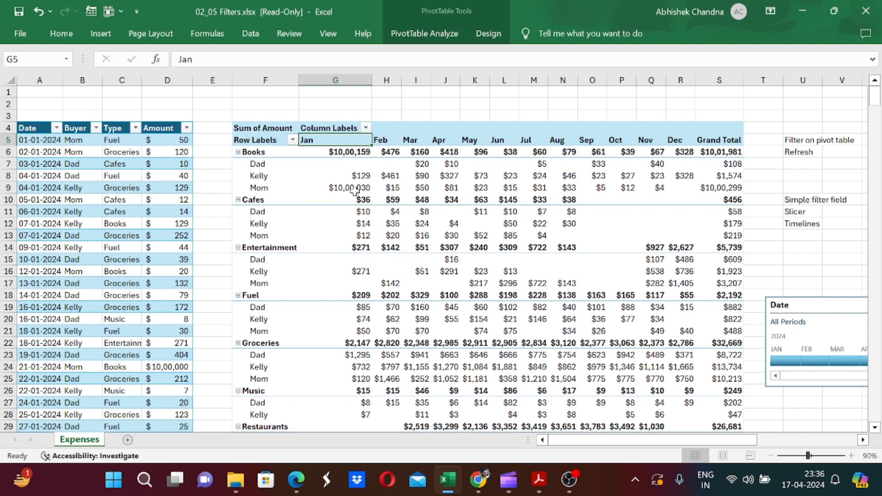
# Check Mom's January Books amount in the refreshed pivot table.
pyautogui.click(316, 187)
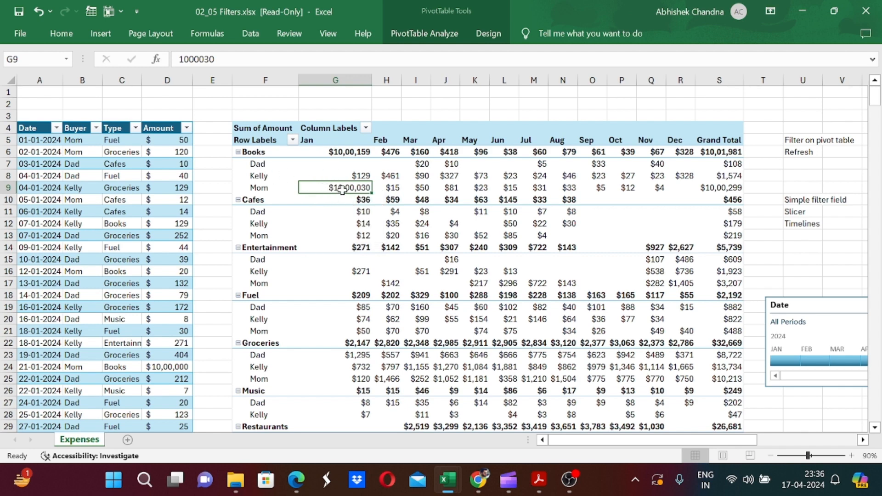
pyautogui.moveTo(363, 188)
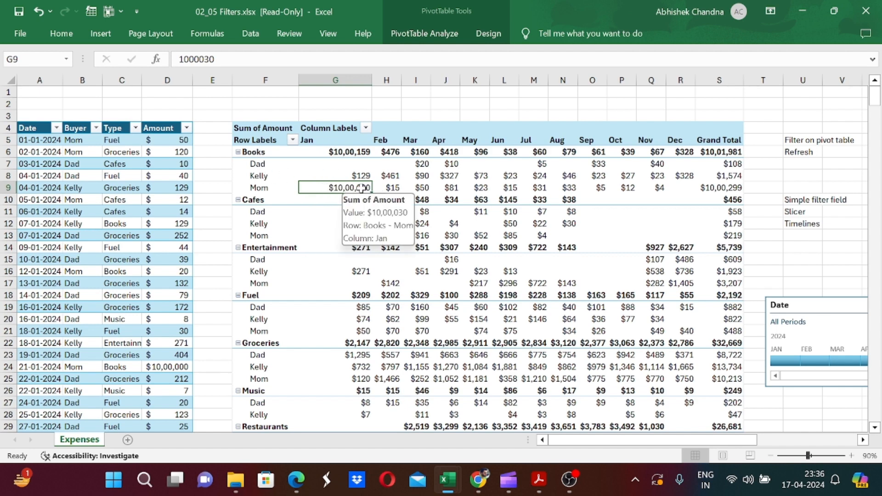
pyautogui.moveTo(345, 336)
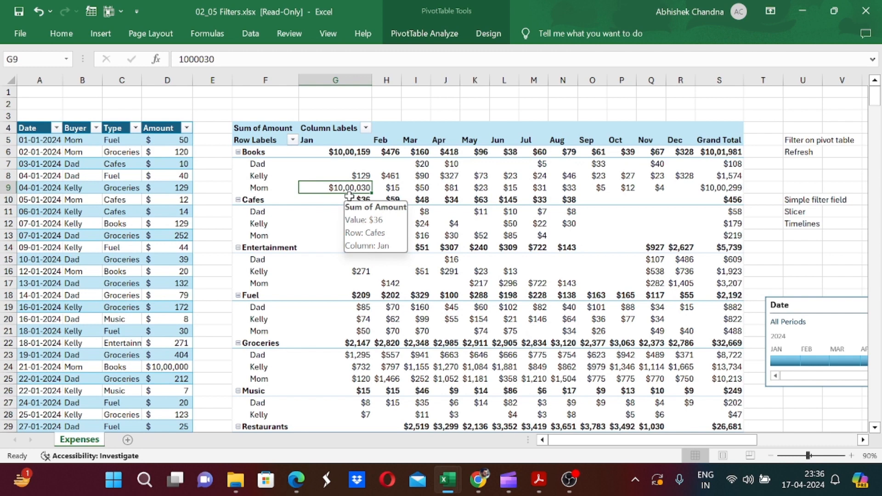
pyautogui.press('Left')
pyautogui.press('Up')
pyautogui.press('Up')
pyautogui.press('Up')
pyautogui.press('Up')
pyautogui.press('Up')
pyautogui.press('Up')
pyautogui.press('Up')
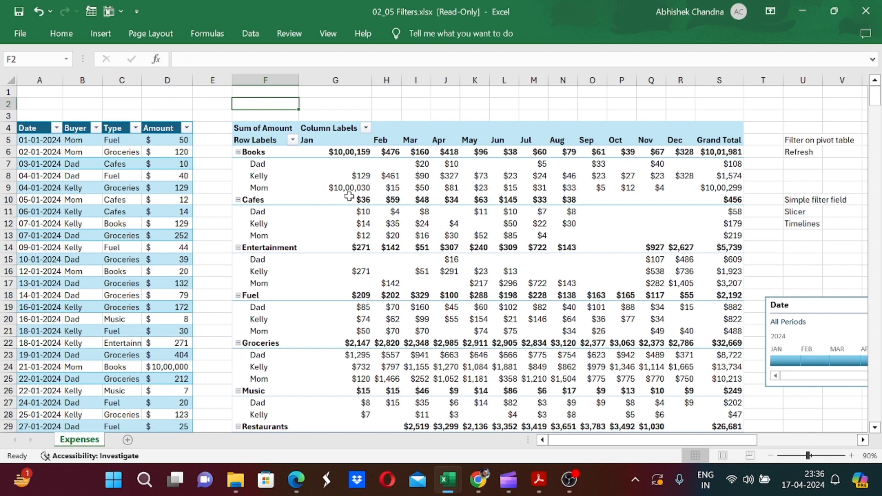
# Enter the note "Shortcut to refresh pivot table" in cell F2 above the pivot table.
pyautogui.write('Sh')
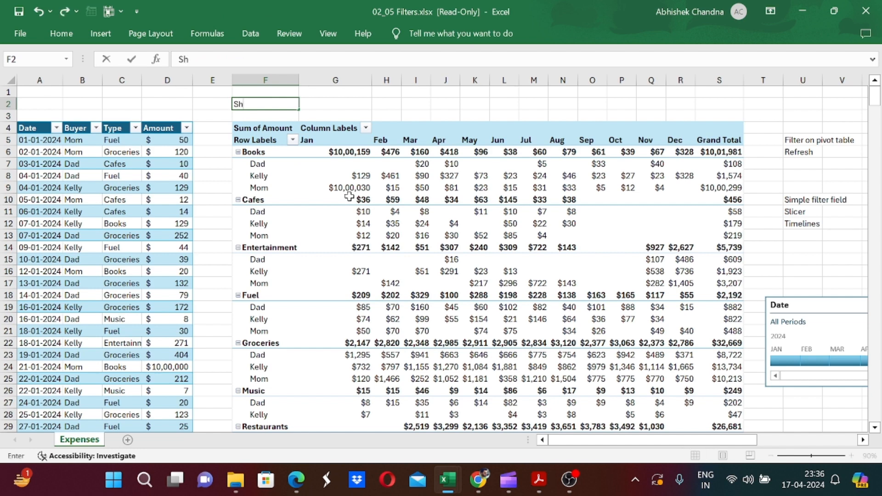
pyautogui.write('ortcut to refresh')
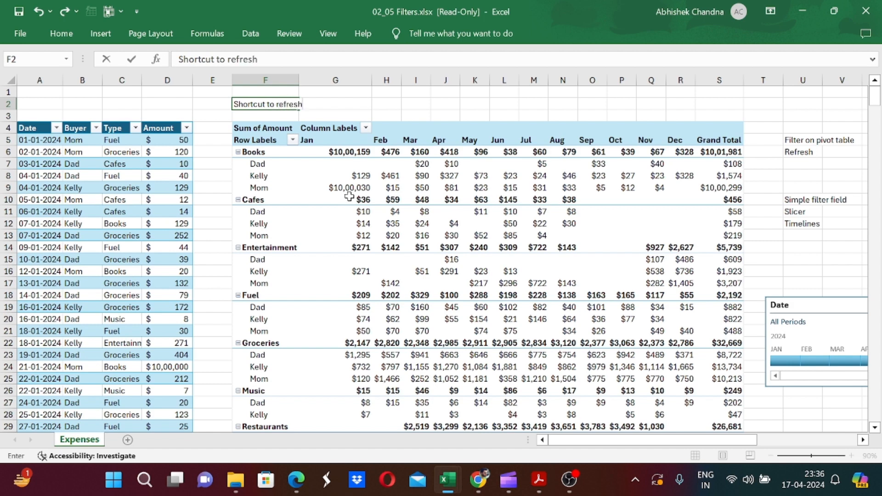
pyautogui.write(' privot table')
pyautogui.press('Right')
pyautogui.press('Right')
pyautogui.press('Right')
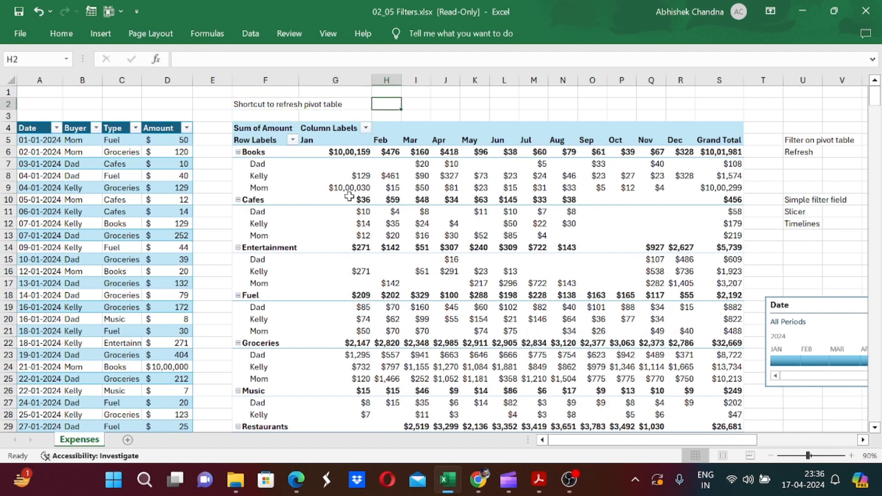
# Enter "Alt + F5" in cell I2, beside the note about the refresh shortcut.
pyautogui.write('Alt +')
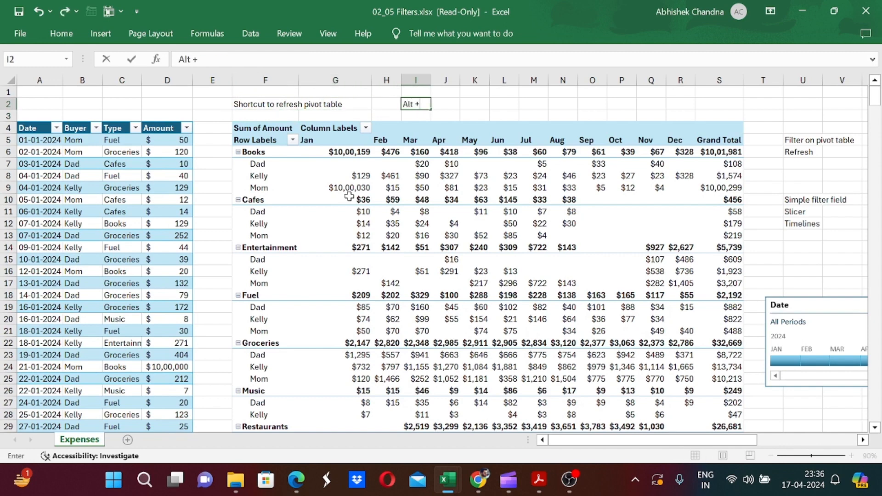
pyautogui.write(' F')
pyautogui.hotkey('ctrl', 'f')
pyautogui.press('Escape')
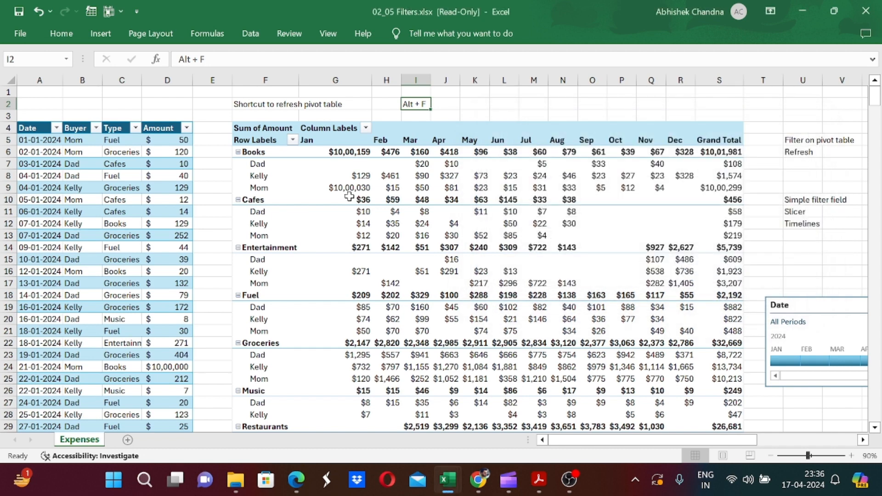
pyautogui.write('5')
pyautogui.press('Escape')
pyautogui.press('F2')
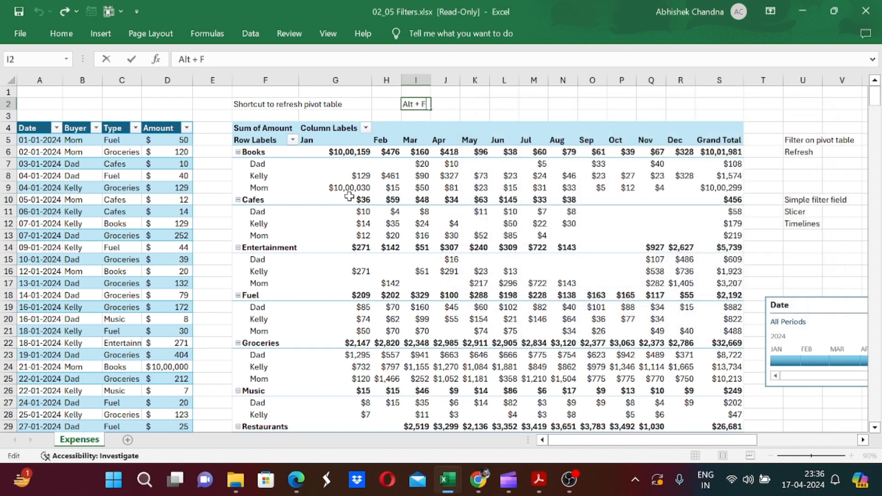
pyautogui.write('5')
pyautogui.press('Return')
# Select Kelly's February Books amount in the pivot table.
pyautogui.press('Down')
pyautogui.press('Down')
pyautogui.press('Down')
pyautogui.press('Down')
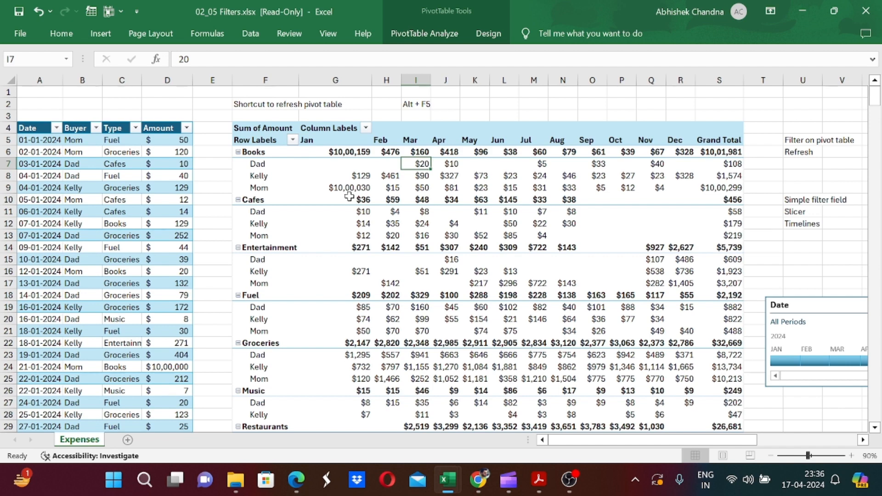
pyautogui.click(385, 179)
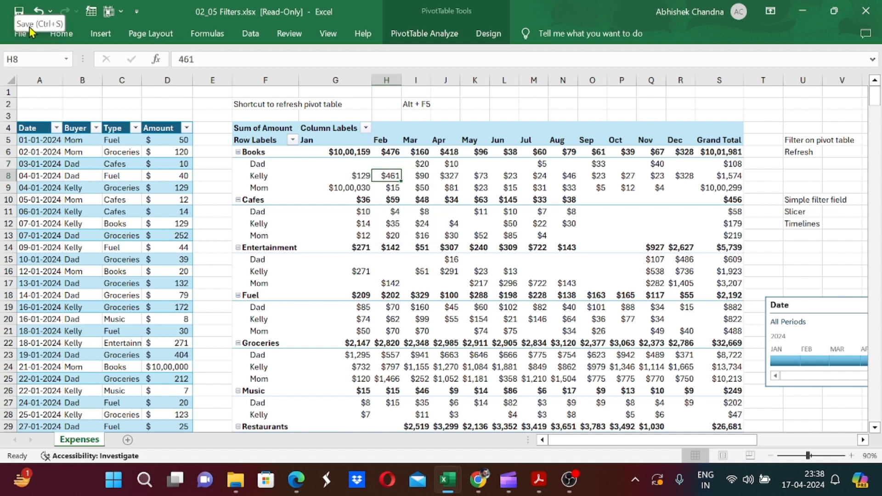